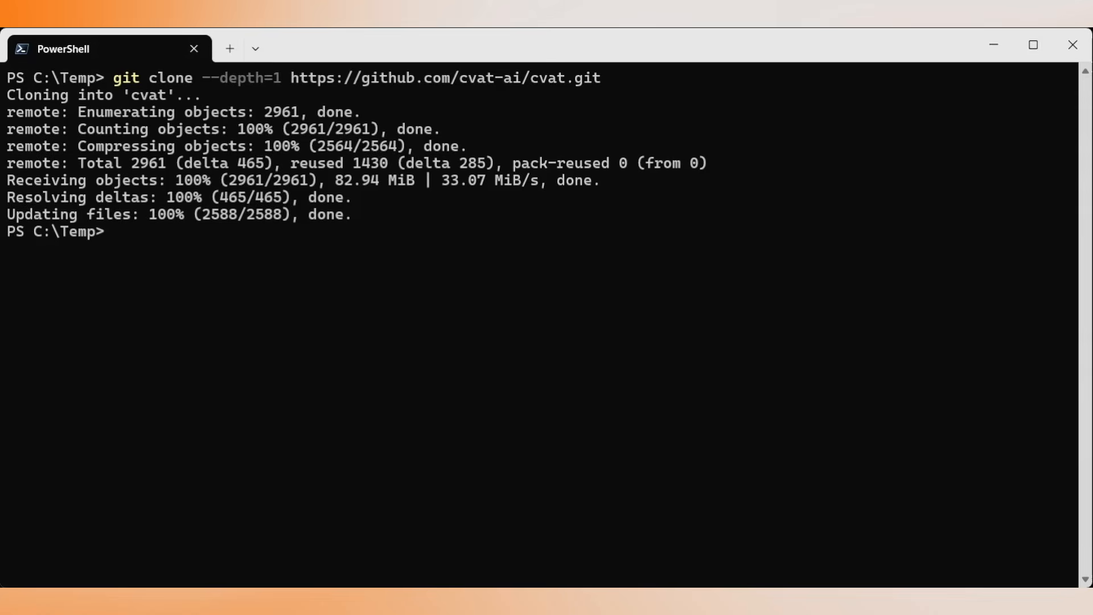
Create a Python virtual environment named venv and install .\cvat\ai-models\detector\yolo\requirements.txt and cvat-cli into it with pip.
{"action": "type", "text": "python -m venv venv"}
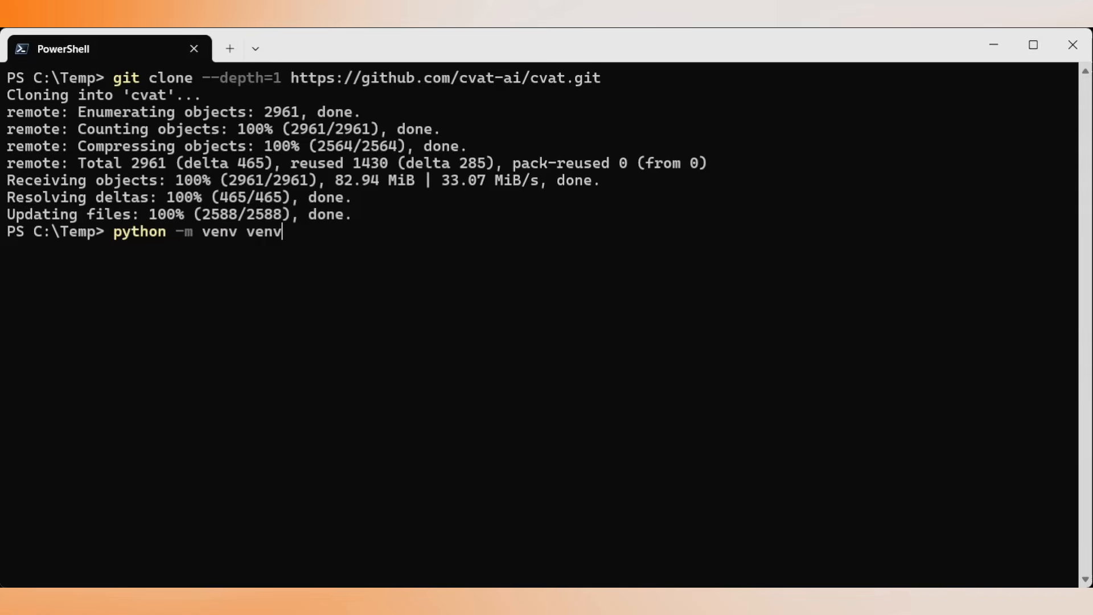
{"action": "key", "text": "Return"}
{"action": "type", "text": ".\\"}
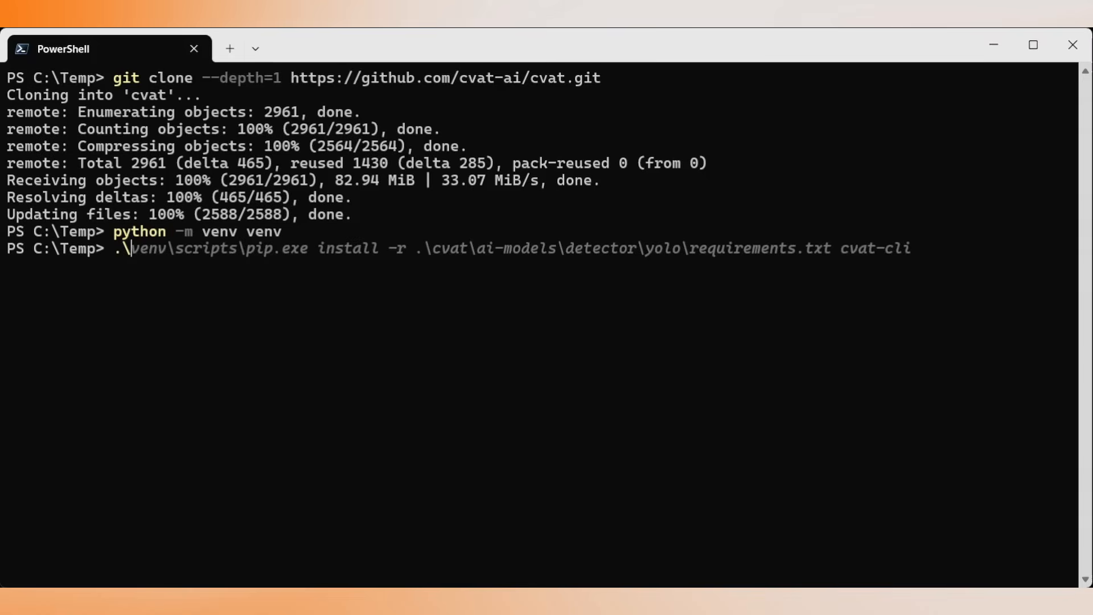
{"action": "key", "text": "Right"}
{"action": "key", "text": "Return"}
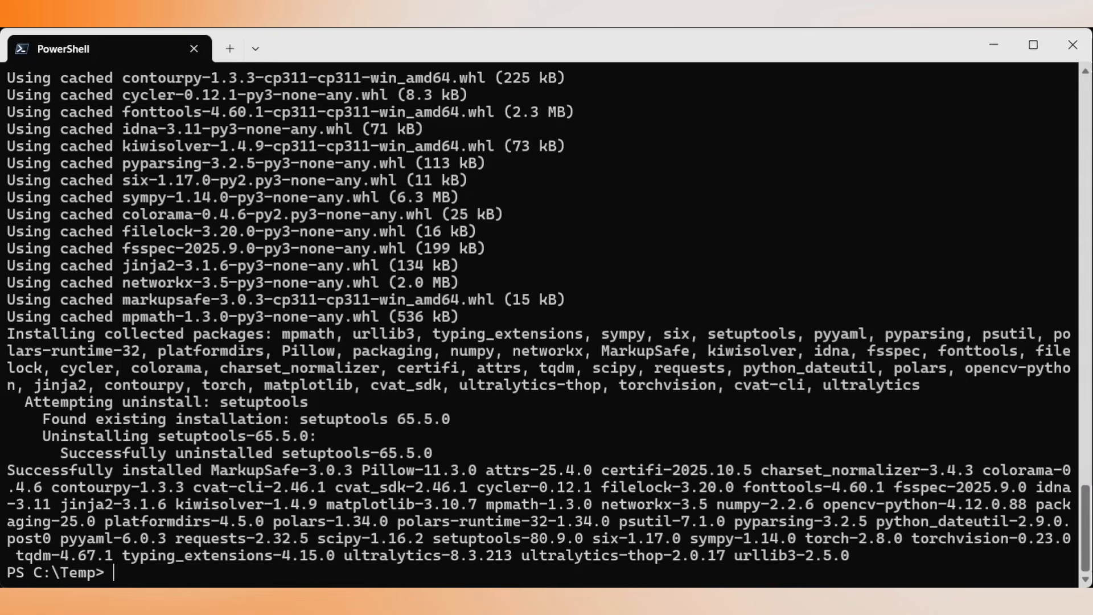
Store the account password in the PASS environment variable through a masked Read-Host prompt.
{"action": "type", "text": "$env"}
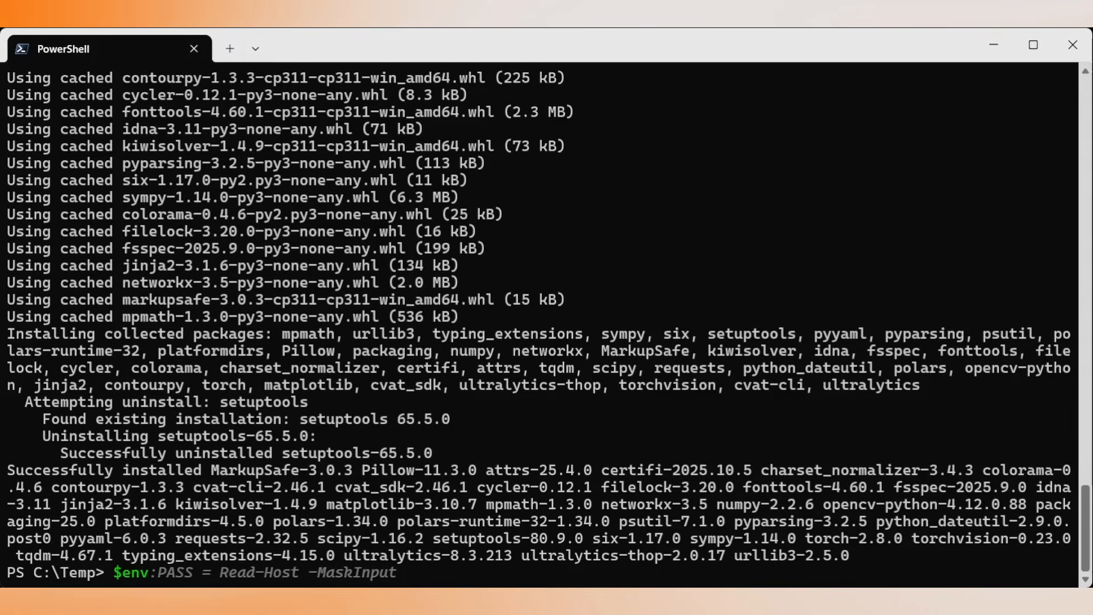
{"action": "key", "text": "Right"}
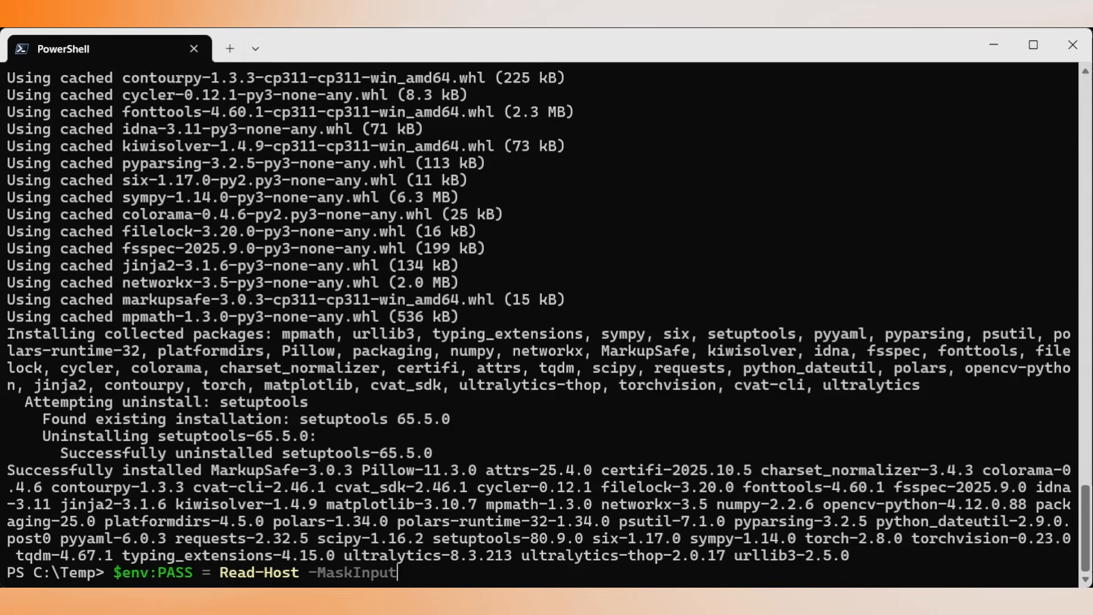
{"action": "key", "text": "Return"}
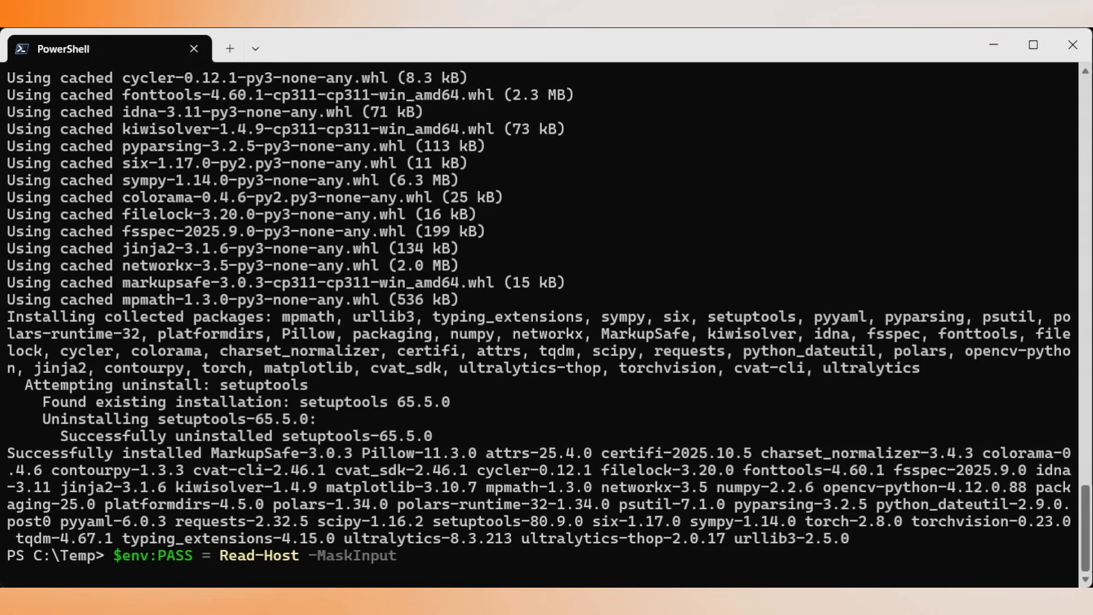
{"action": "key", "text": "ctrl+v"}
{"action": "key", "text": "Return"}
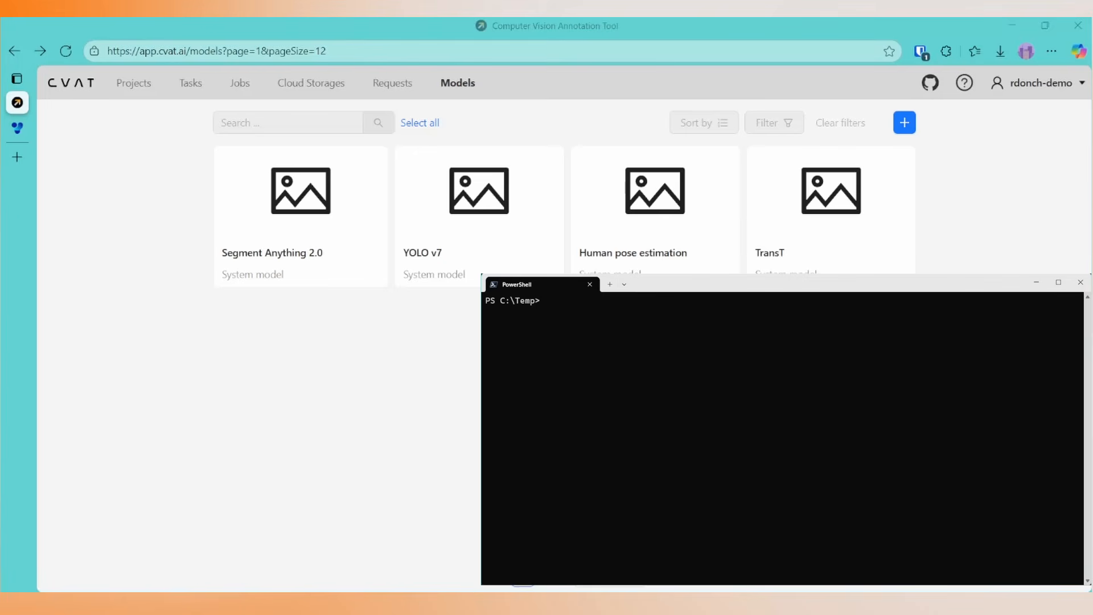
{"action": "type", "text": ".\\venv"}
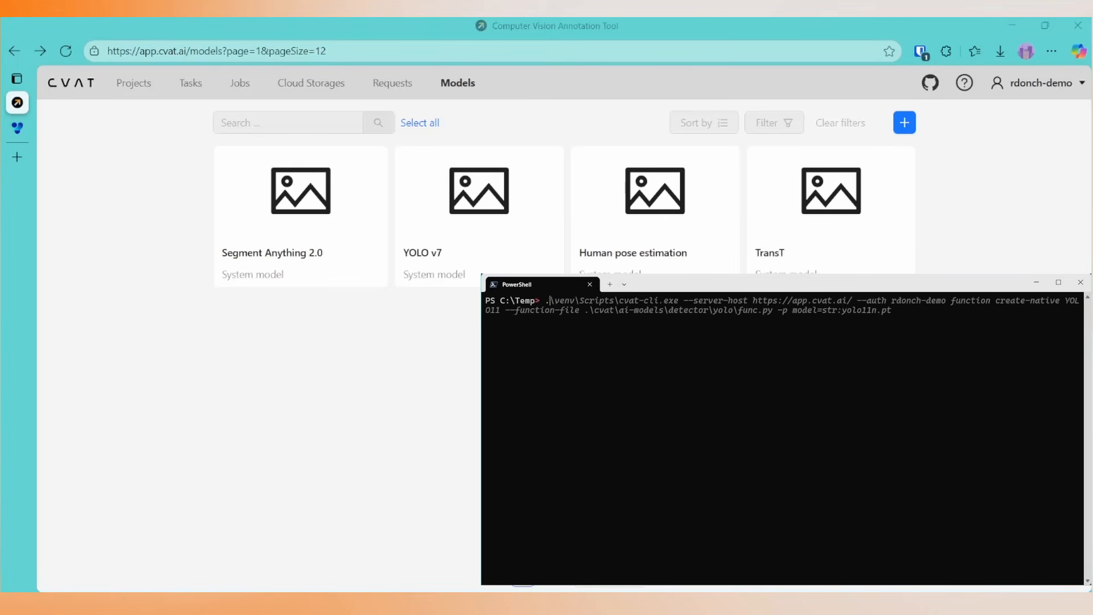
{"action": "type", "text": "\\Scripts\\cvat-cli.exe --server-host"}
{"action": "key", "text": "alt+Tab"}
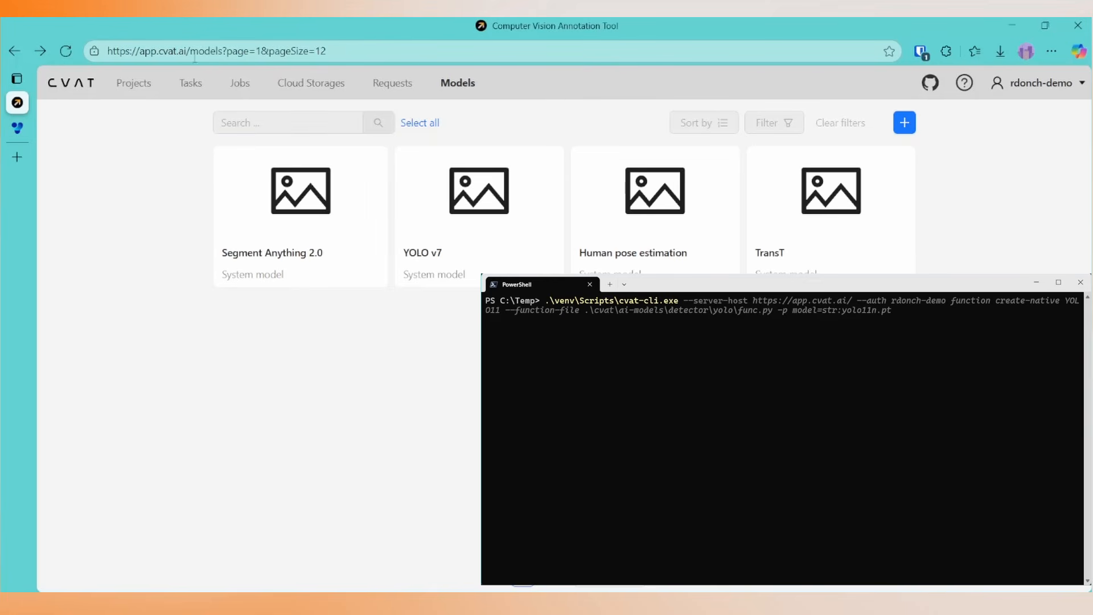
{"action": "left_click_drag", "start_coordinate": [191, 51], "coordinate": [91, 43]}
{"action": "key", "text": "ctrl+c"}
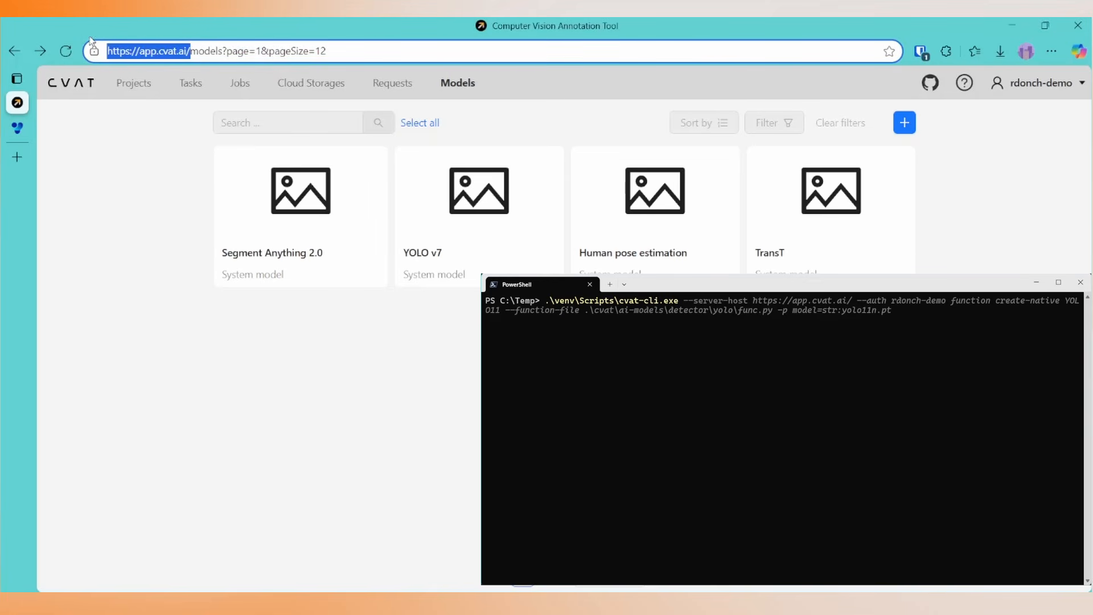
{"action": "key", "text": "alt+Tab"}
{"action": "key", "text": "ctrl+v"}
Add the --auth option to the command with the account username copied from the CVAT page.
{"action": "type", "text": "aut"}
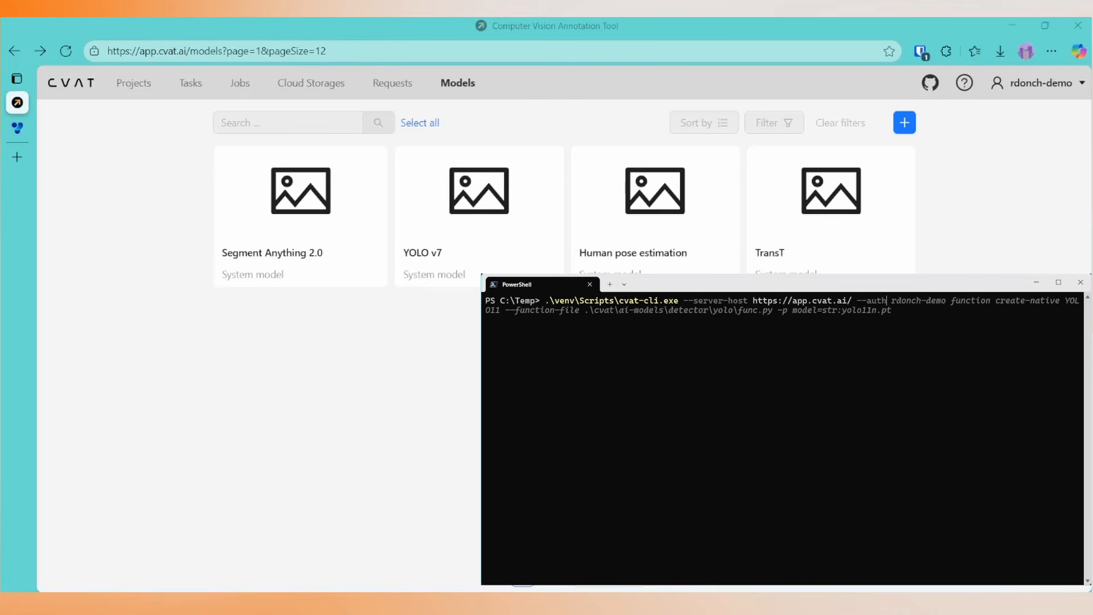
{"action": "key", "text": "alt+Tab"}
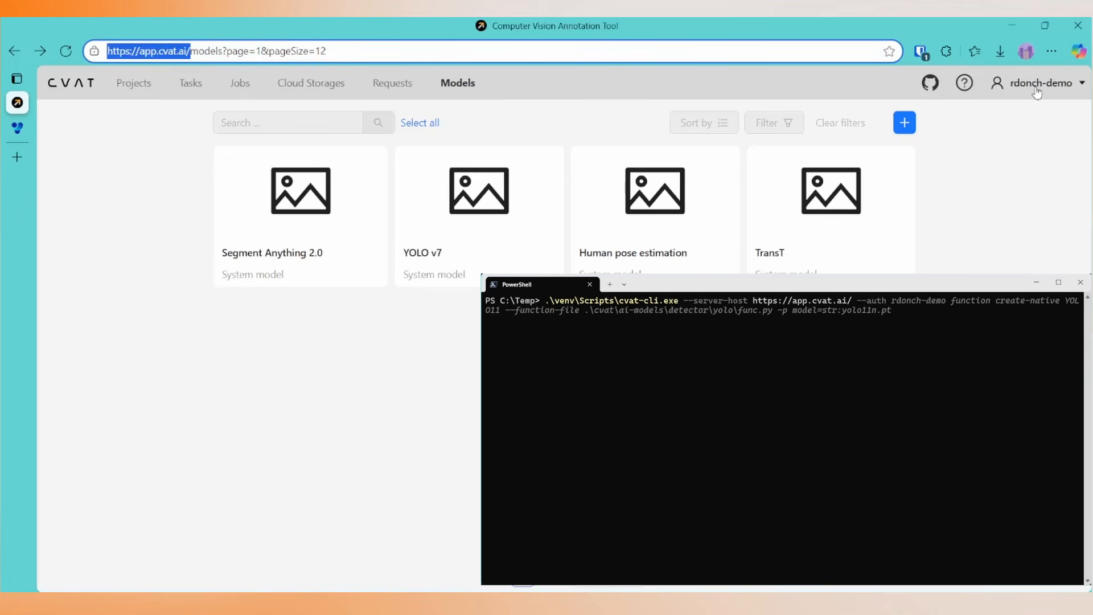
{"action": "left_click", "coordinate": [1025, 85]}
{"action": "left_click_drag", "start_coordinate": [1011, 83], "coordinate": [1065, 85]}
{"action": "key", "text": "ctrl+c"}
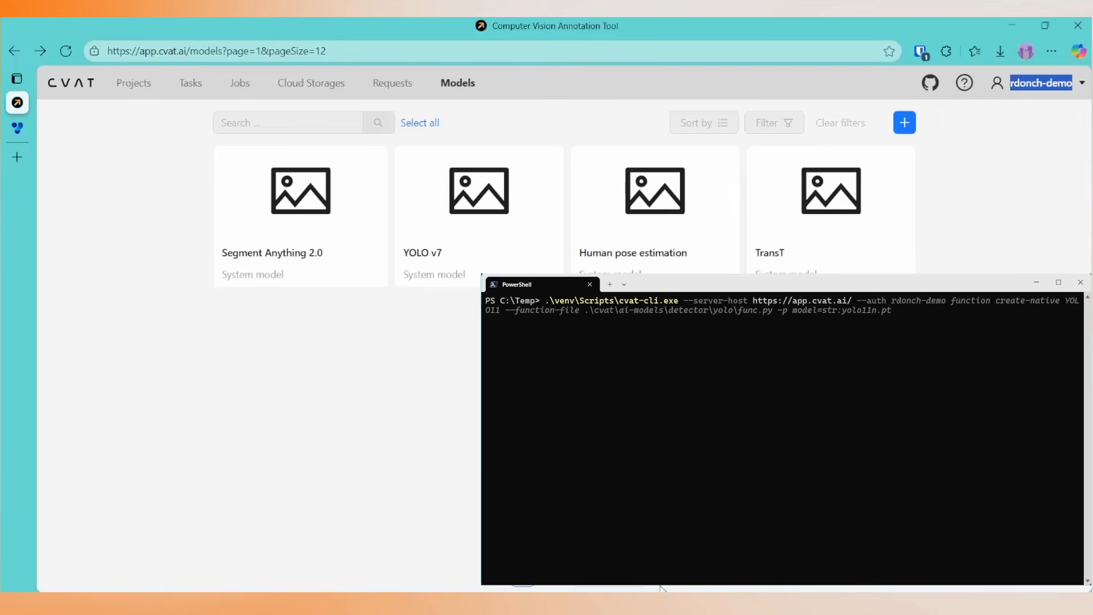
{"action": "key", "text": "alt+Tab"}
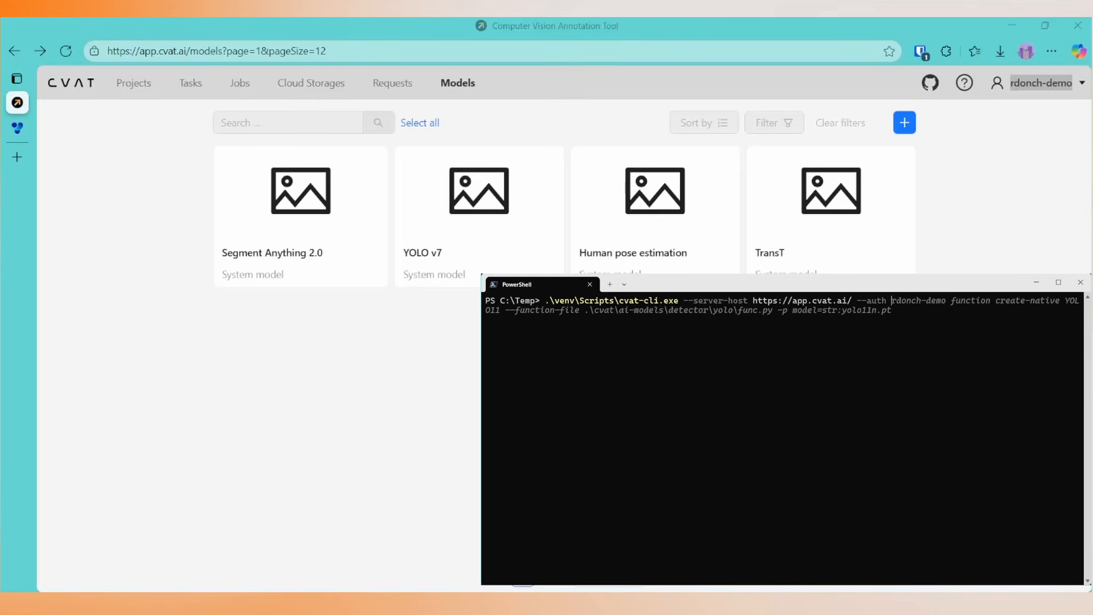
{"action": "key", "text": "ctrl+v"}
Extend the command with function create-native YOLO11 and --function-file .\cvat\ai-models\detector\yolo\func.py.
{"action": "type", "text": "function create-nati"}
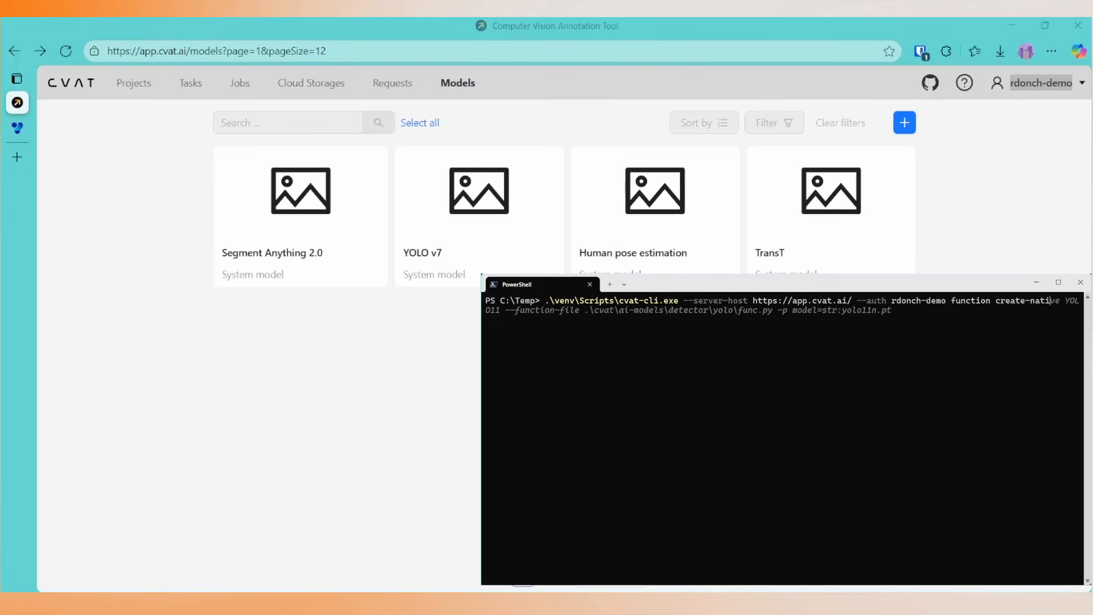
{"action": "type", "text": "ve YOLO11 --function-file .\\cvat\\ai-models\\detector\\yolo\\"}
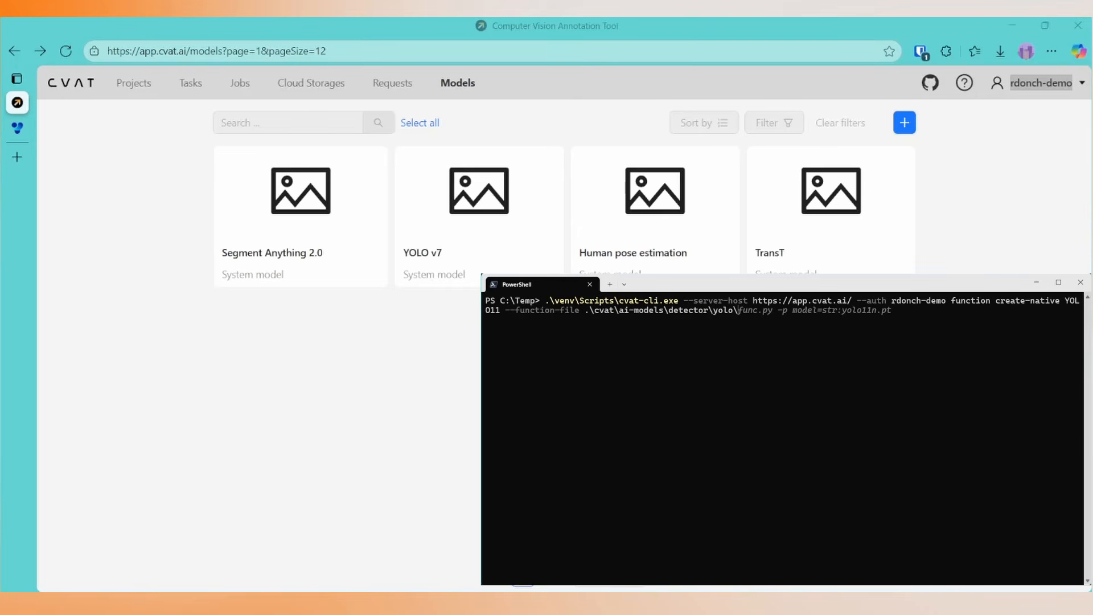
{"action": "type", "text": "func.py -p m"}
Add the parameter -p model=str:yolo11n.pt, taking the filename from the Ultralytics YOLO11 docs, and run the command.
{"action": "left_click", "coordinate": [19, 129]}
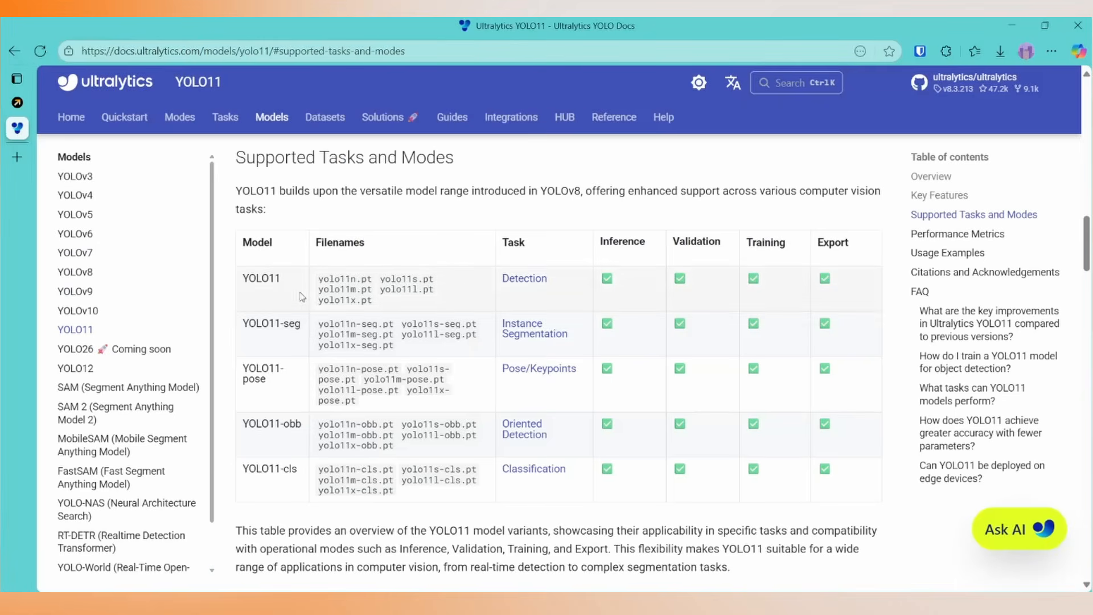
{"action": "left_click_drag", "start_coordinate": [320, 282], "coordinate": [374, 284]}
{"action": "left_click", "coordinate": [598, 603]}
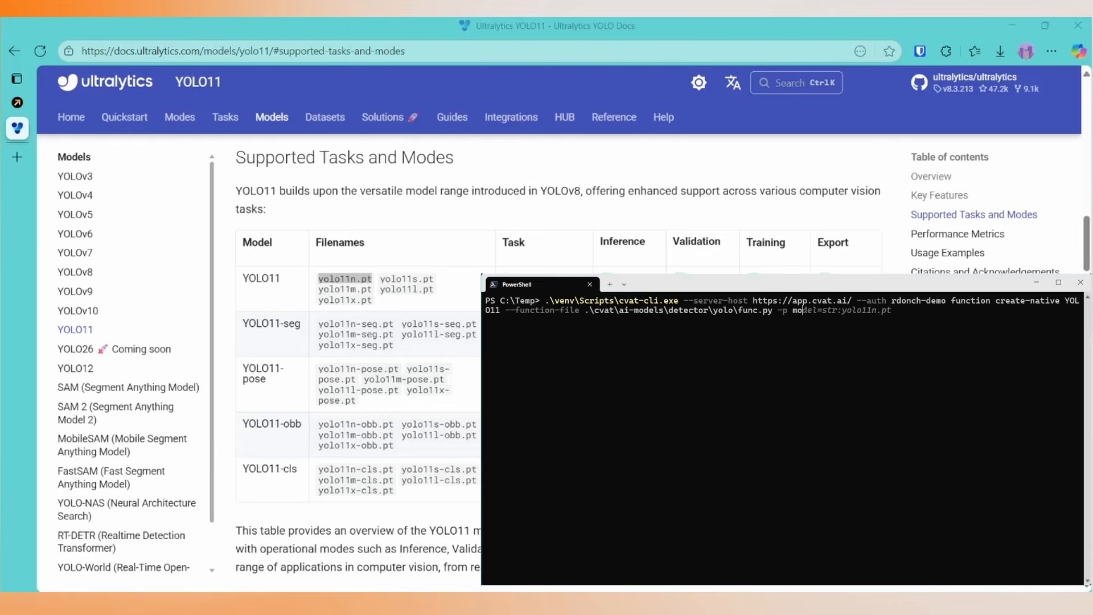
{"action": "type", "text": "del=str:"}
{"action": "key", "text": "Right"}
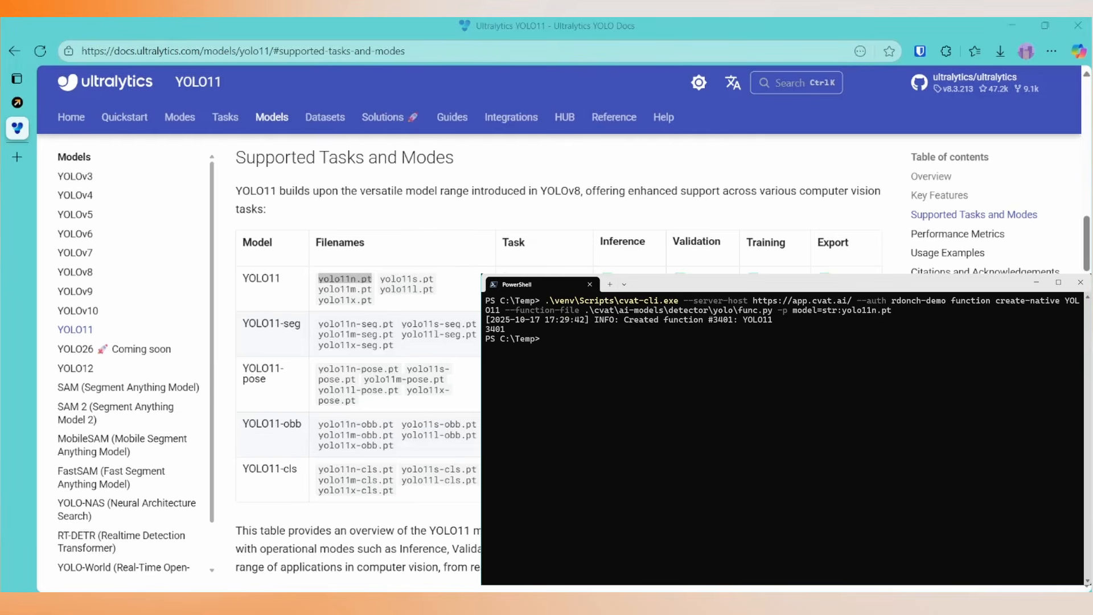
Recall the previous cvat-cli command and replace create-native with run-agent.
{"action": "key", "text": "Up"}
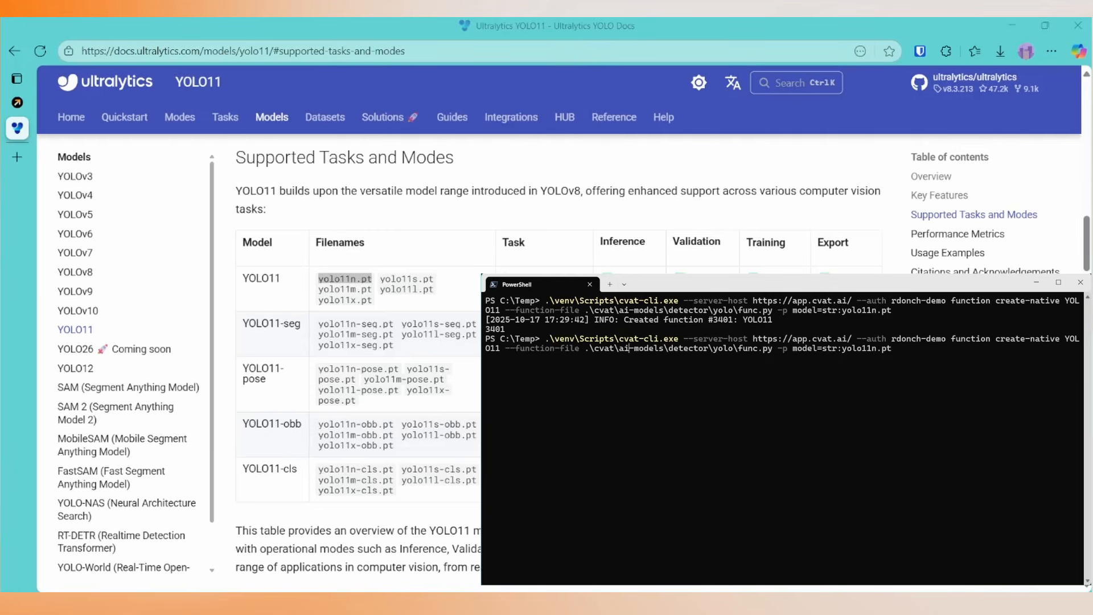
{"action": "key", "text": "BackSpace"}
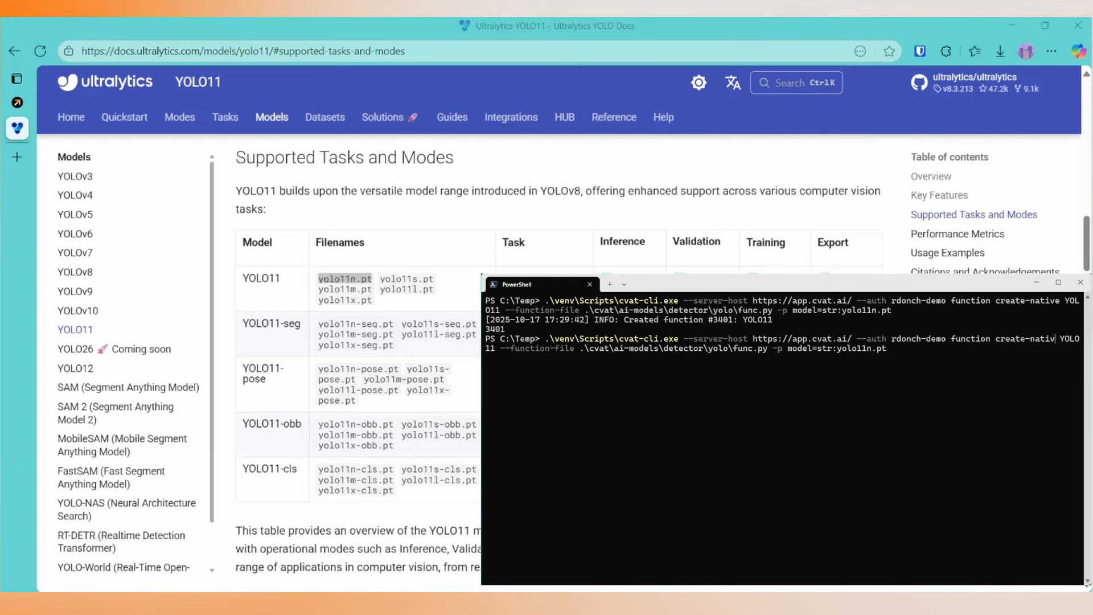
{"action": "key", "text": "BackSpace"}
{"action": "key", "text": "BackSpace"}
{"action": "key", "text": "BackSpace"}
{"action": "key", "text": "BackSpace"}
{"action": "key", "text": "BackSpace"}
{"action": "key", "text": "BackSpace"}
{"action": "key", "text": "BackSpace"}
{"action": "key", "text": "BackSpace"}
{"action": "key", "text": "BackSpace"}
{"action": "key", "text": "BackSpace"}
{"action": "key", "text": "BackSpace"}
{"action": "key", "text": "BackSpace"}
{"action": "type", "text": "run-agent"}
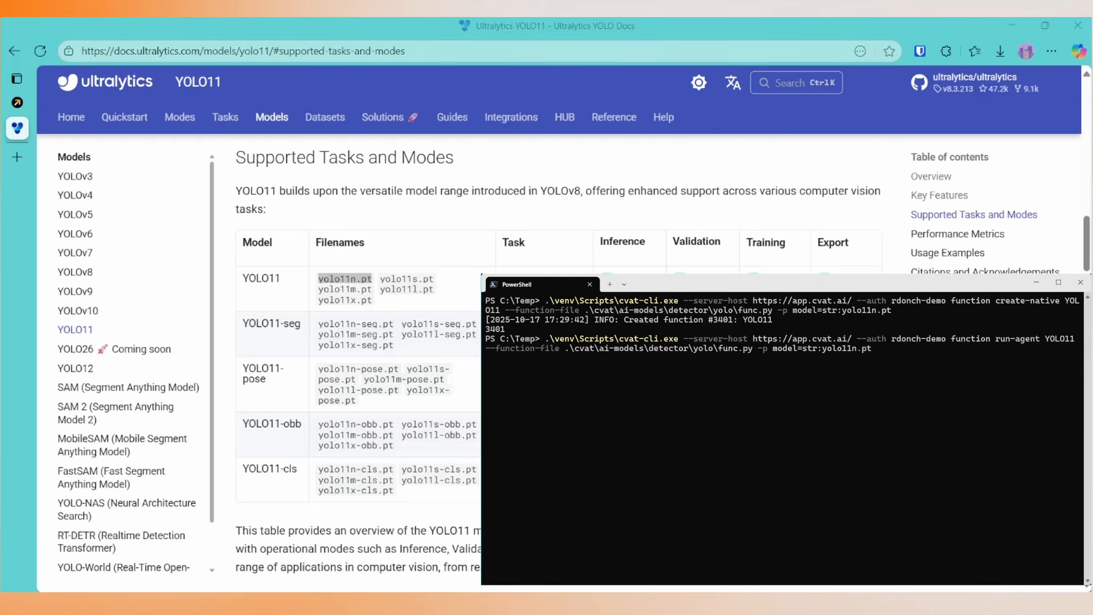
Replace the YOLO11 argument with the created function's ID 3401 and start the agent.
{"action": "key", "text": "Right"}
{"action": "key", "text": "Delete"}
{"action": "key", "text": "Delete"}
{"action": "key", "text": "Delete"}
{"action": "key", "text": "Delete"}
{"action": "key", "text": "Delete"}
{"action": "key", "text": "Delete"}
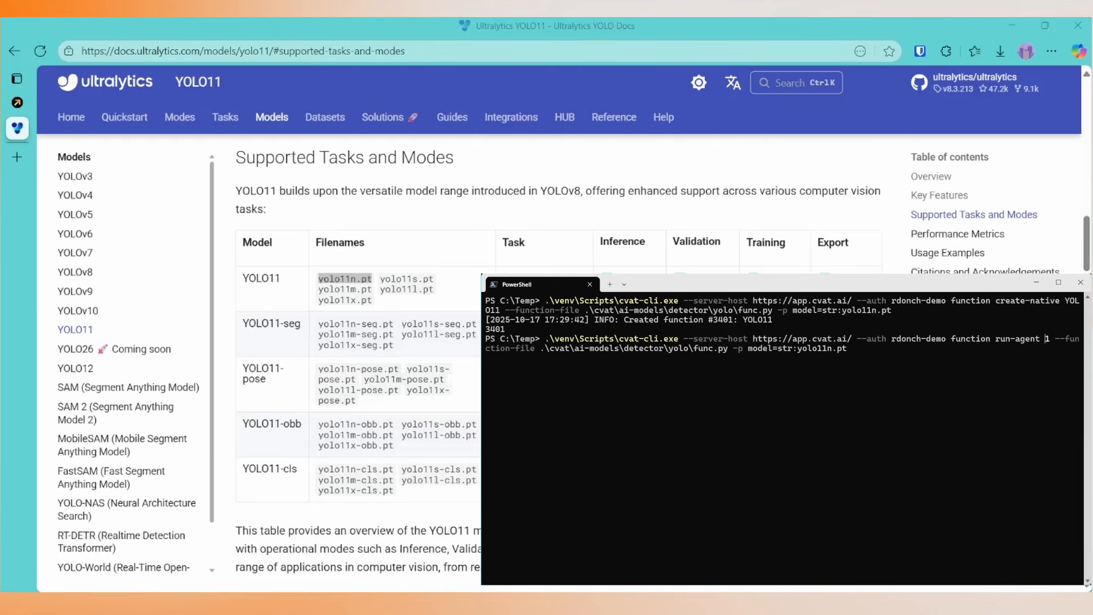
{"action": "double_click", "coordinate": [495, 329]}
{"action": "key", "text": "ctrl+c"}
{"action": "key", "text": "ctrl+v"}
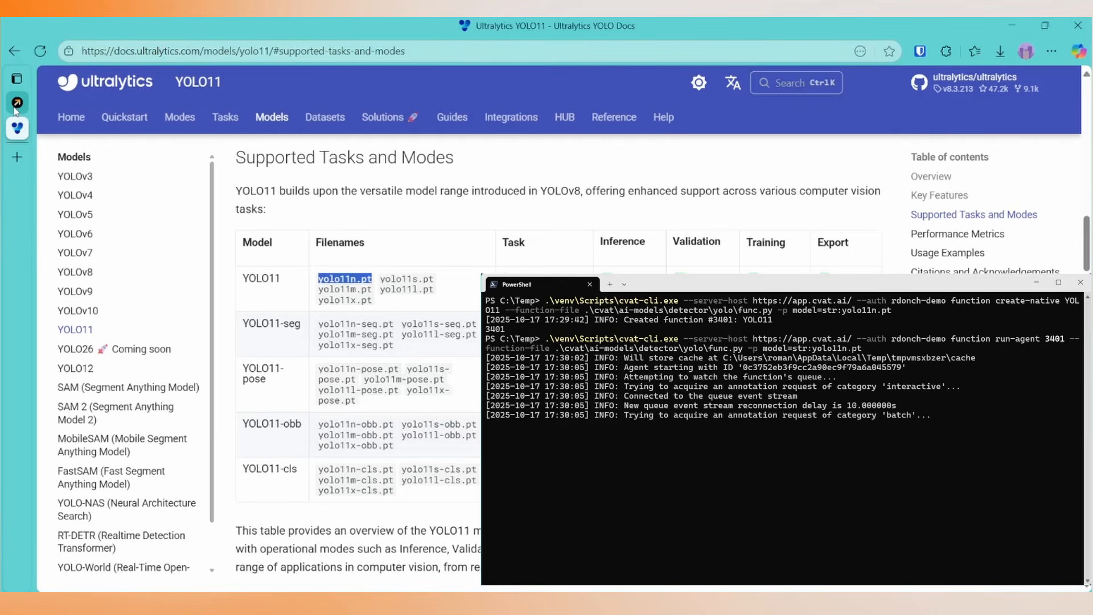
Refresh the CVAT models page in the browser and examine the YOLO11 model's details and labels.
{"action": "left_click", "coordinate": [17, 103]}
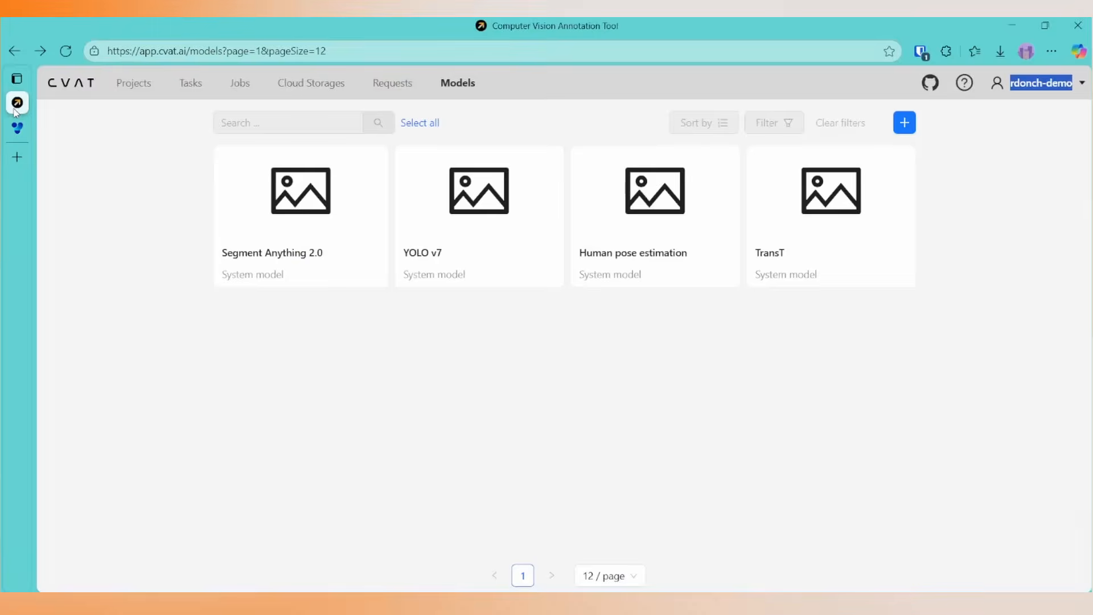
{"action": "left_click", "coordinate": [66, 50]}
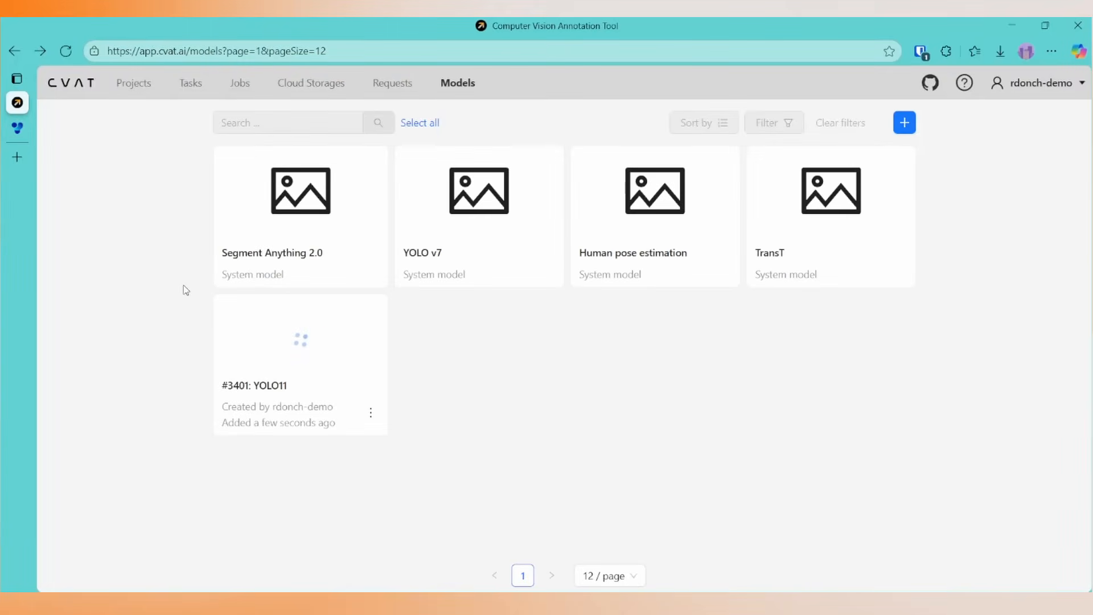
{"action": "left_click", "coordinate": [295, 333]}
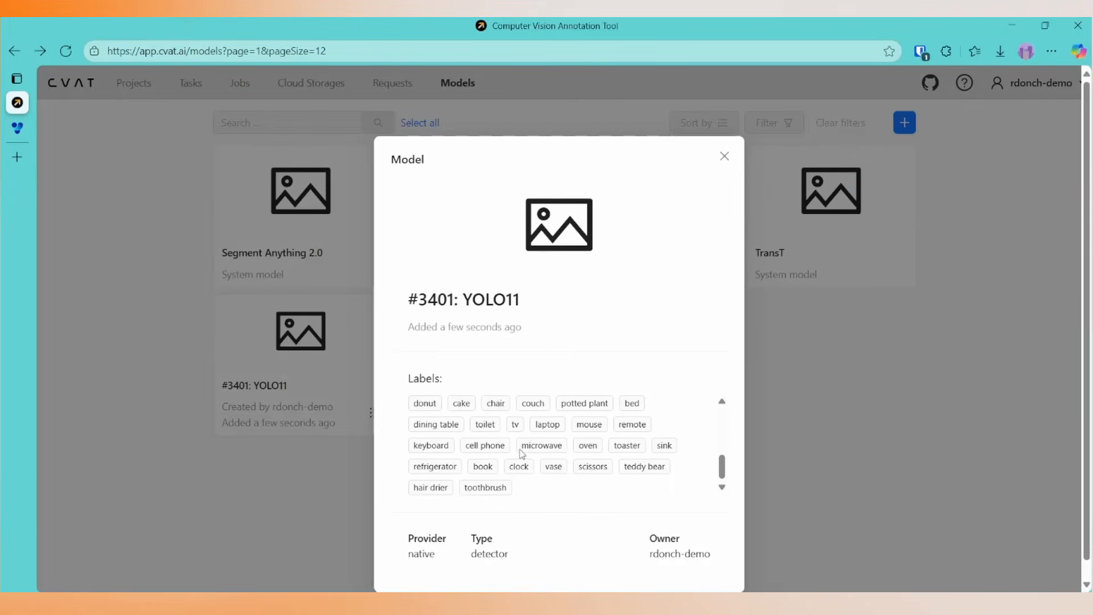
{"action": "scroll", "coordinate": [520, 450], "scroll_direction": "up", "scroll_amount": 5}
{"action": "left_click", "coordinate": [725, 158]}
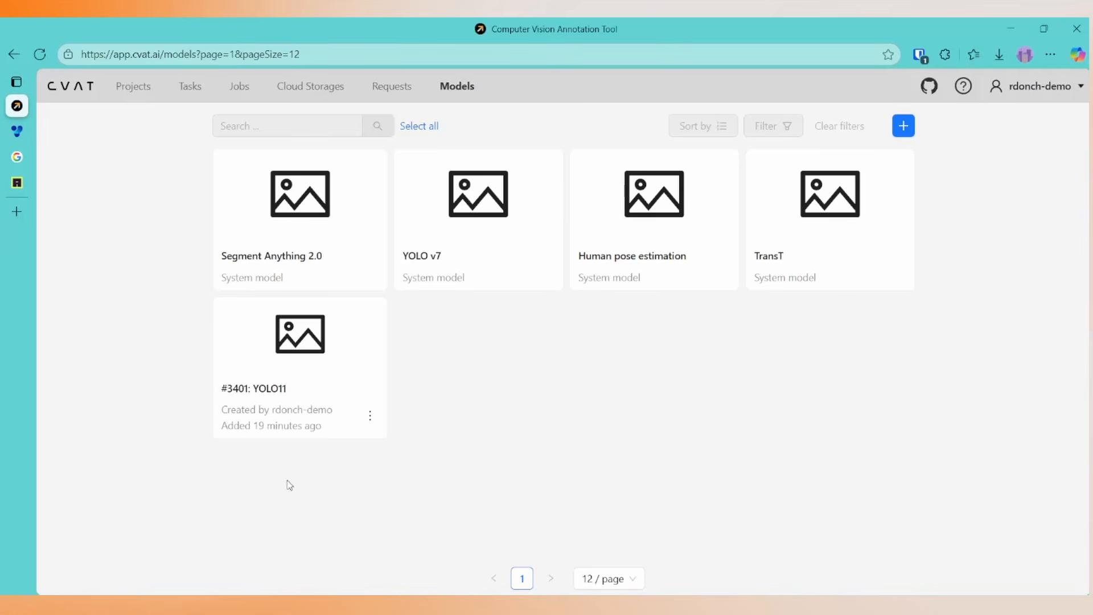
Open the annotation job of the Fashion task.
{"action": "left_click", "coordinate": [185, 90]}
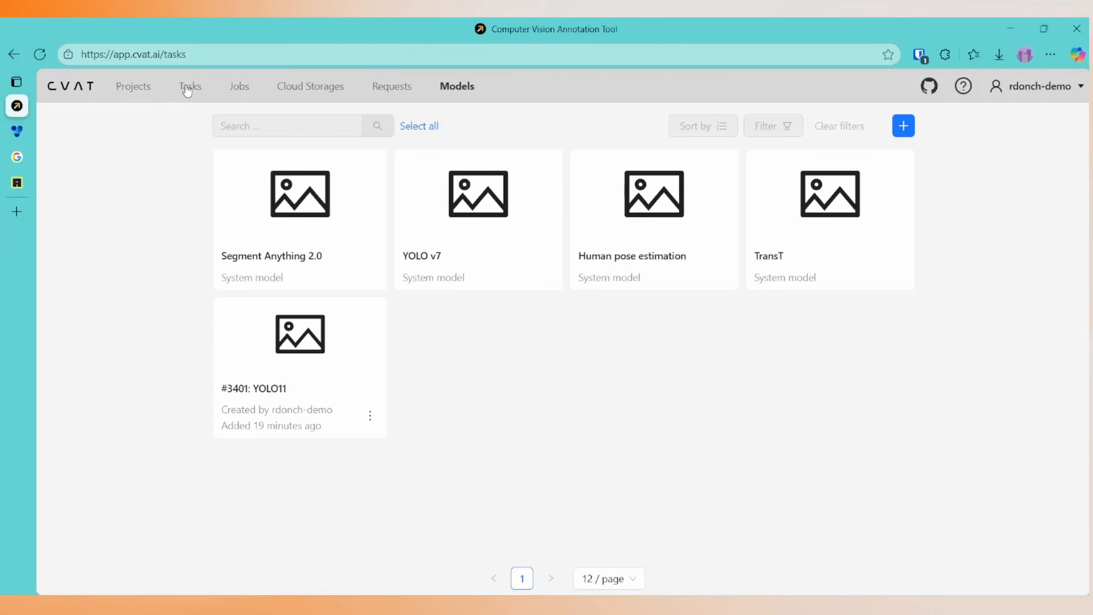
{"action": "left_click", "coordinate": [879, 274]}
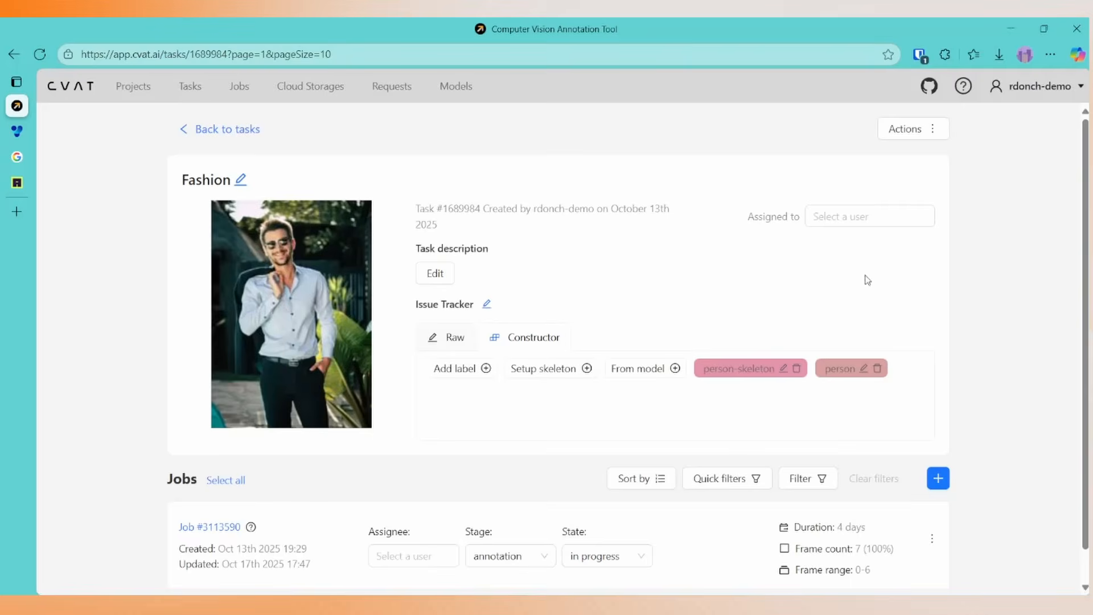
{"action": "left_click", "coordinate": [183, 527]}
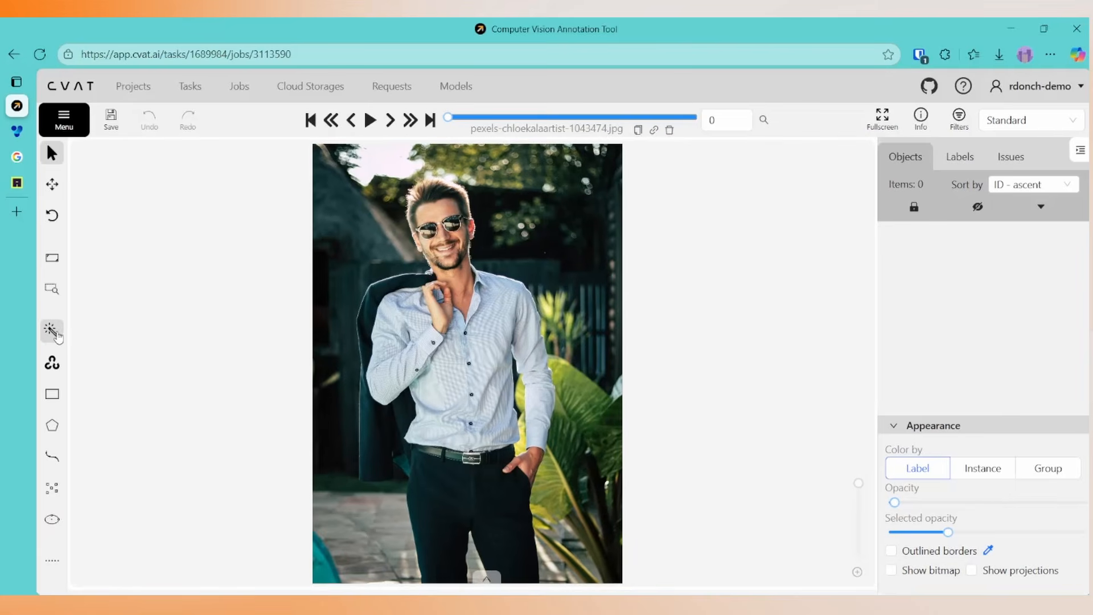
Annotate the first frame of the Fashion job with the YOLO11 detector, keeping the person-to-person label mapping.
{"action": "mouse_move", "coordinate": [52, 330]}
{"action": "left_click", "coordinate": [196, 252]}
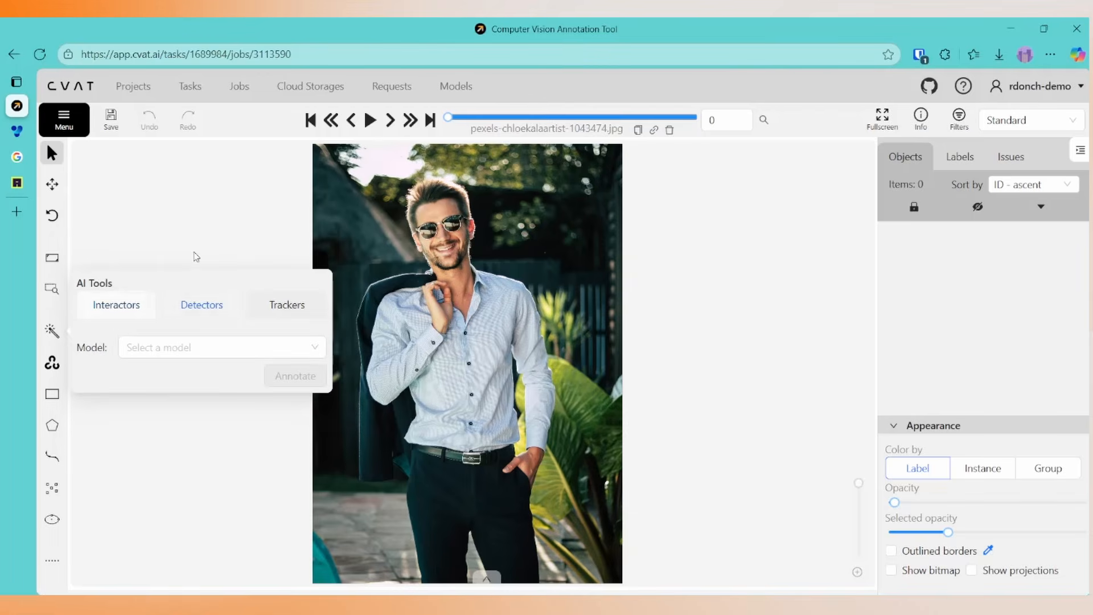
{"action": "left_click", "coordinate": [178, 348]}
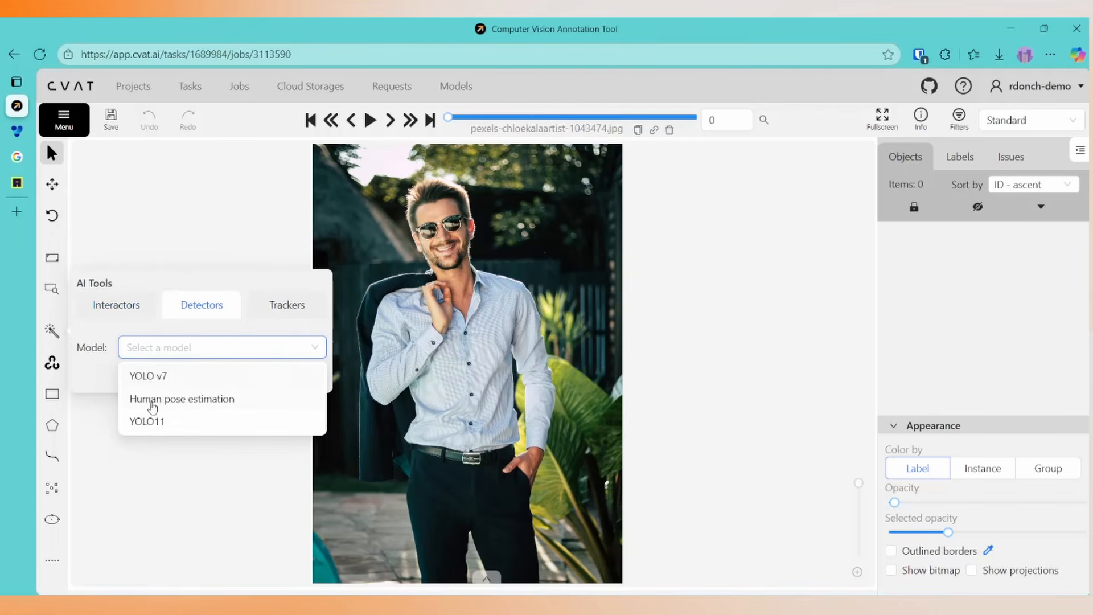
{"action": "left_click", "coordinate": [148, 421]}
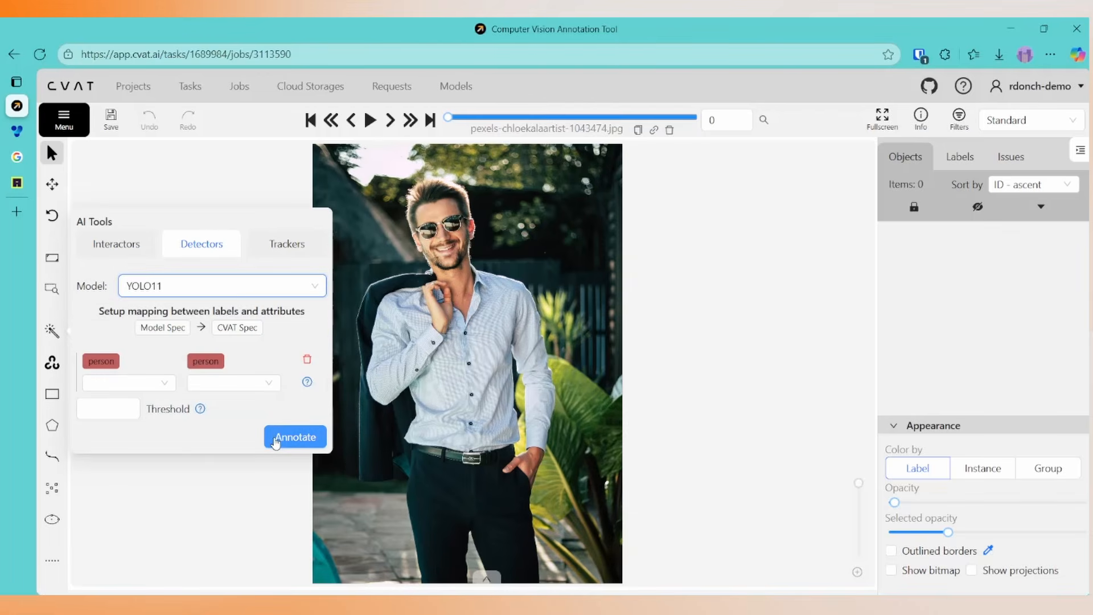
{"action": "left_click", "coordinate": [273, 443]}
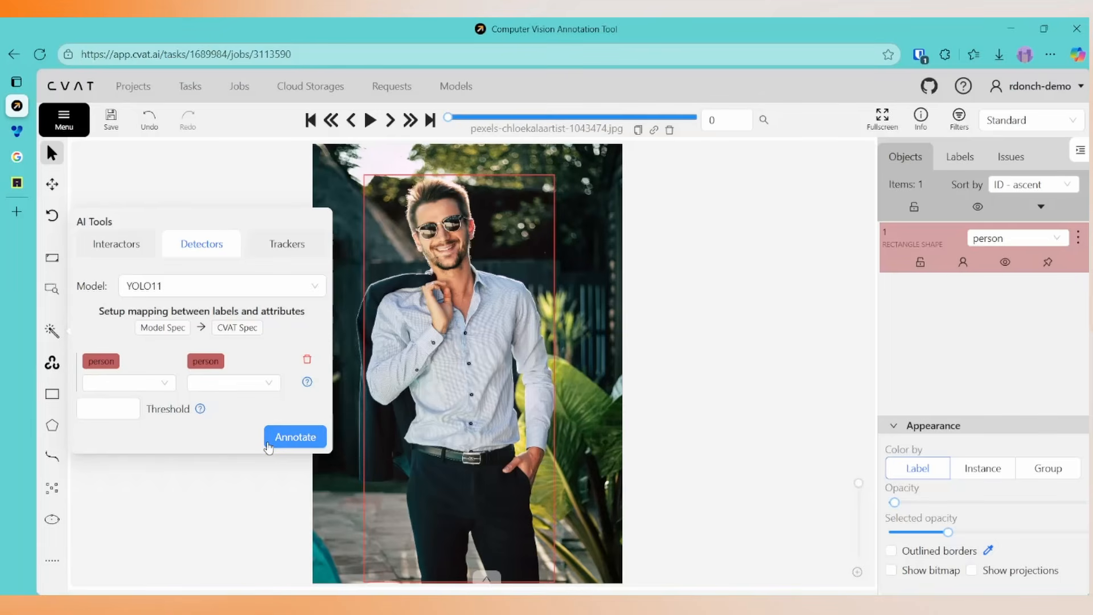
{"action": "mouse_move", "coordinate": [385, 347]}
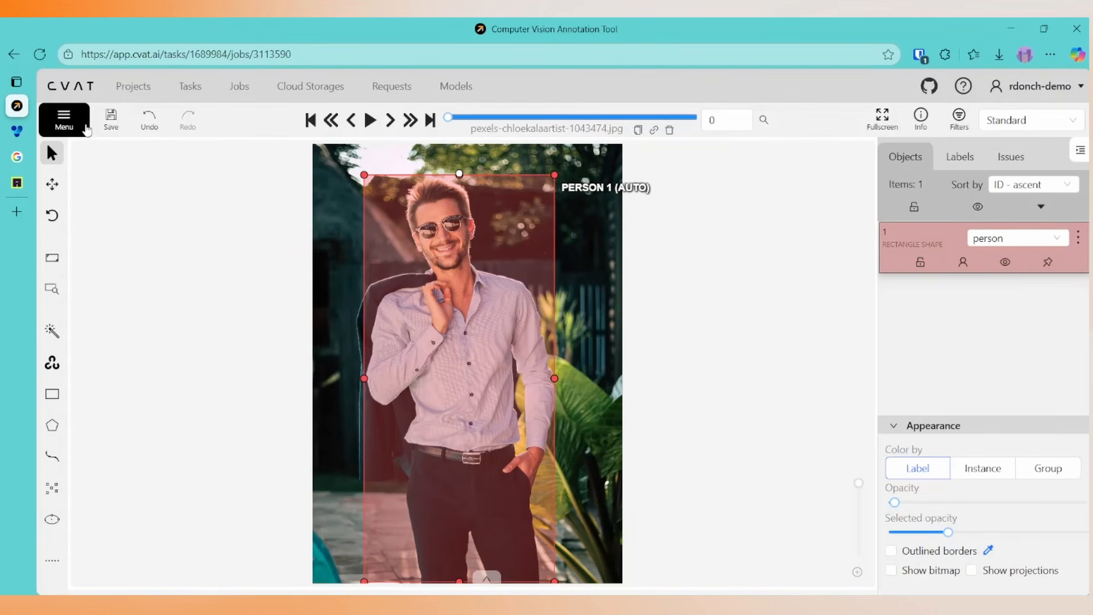
Leave the annotation job and open its parent Fashion task.
{"action": "left_click", "coordinate": [76, 137]}
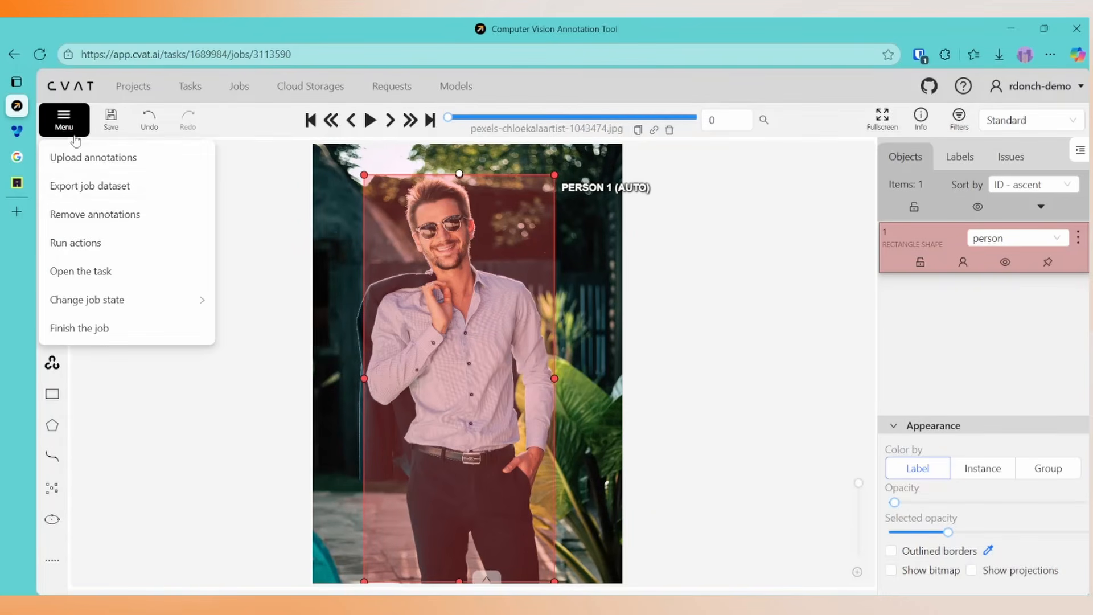
{"action": "left_click", "coordinate": [100, 270]}
{"action": "left_click", "coordinate": [632, 133]}
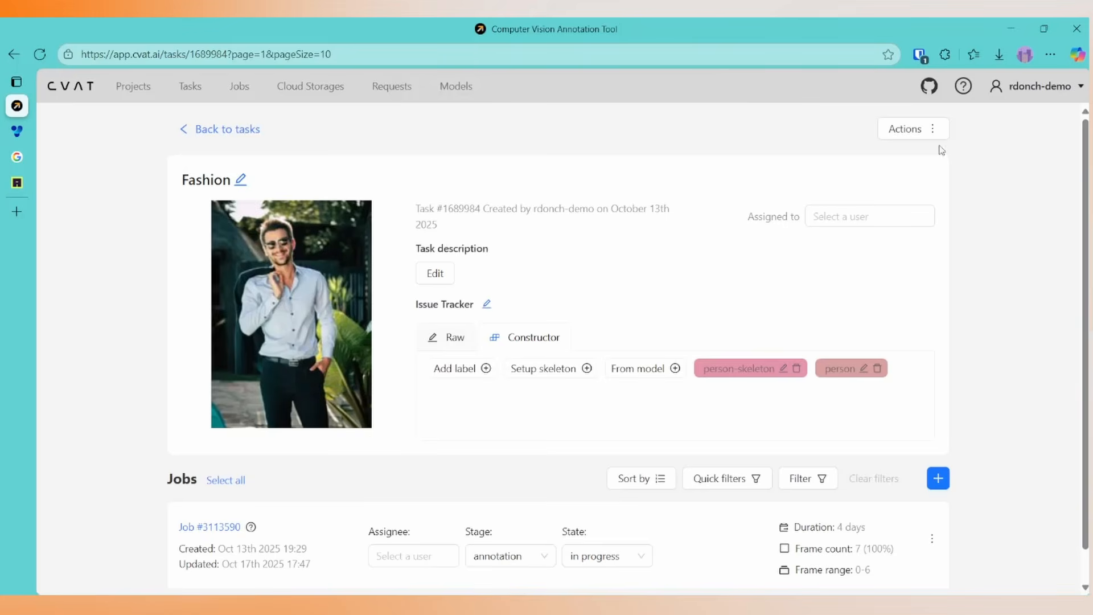
Run automatic annotation on the whole Fashion task with the YOLO11 model and dismiss the completion notification.
{"action": "left_click", "coordinate": [911, 130]}
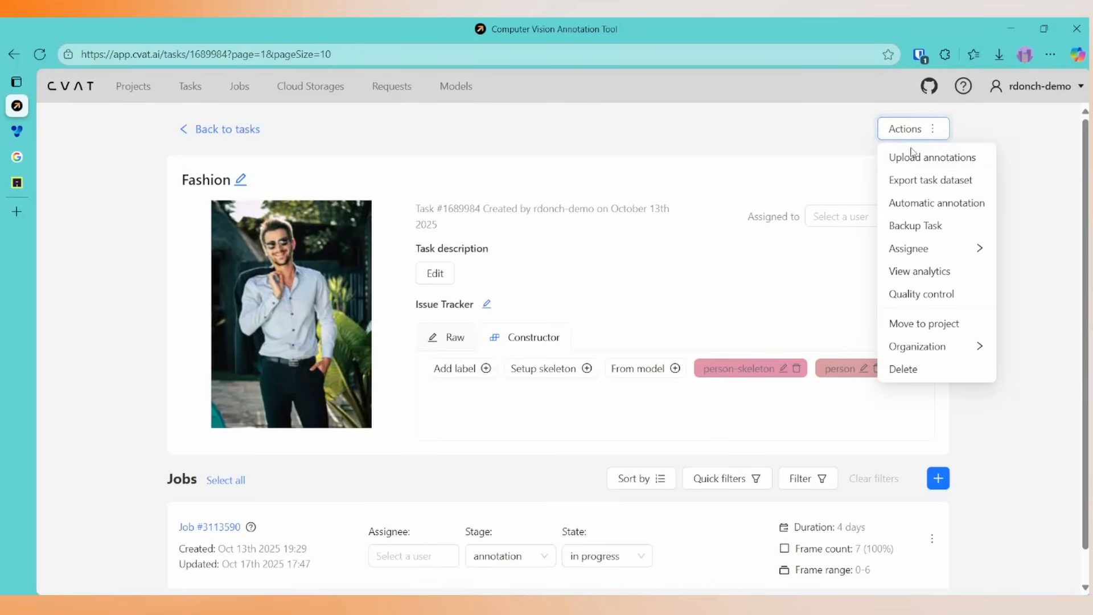
{"action": "left_click", "coordinate": [898, 204]}
{"action": "left_click", "coordinate": [655, 198]}
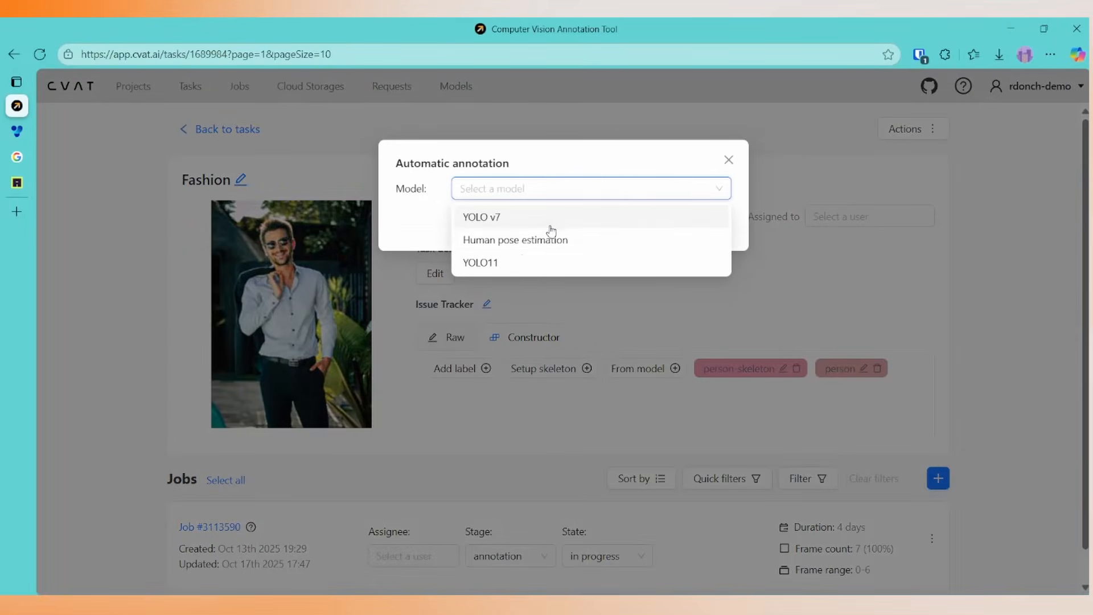
{"action": "left_click", "coordinate": [515, 262]}
{"action": "left_click", "coordinate": [693, 364]}
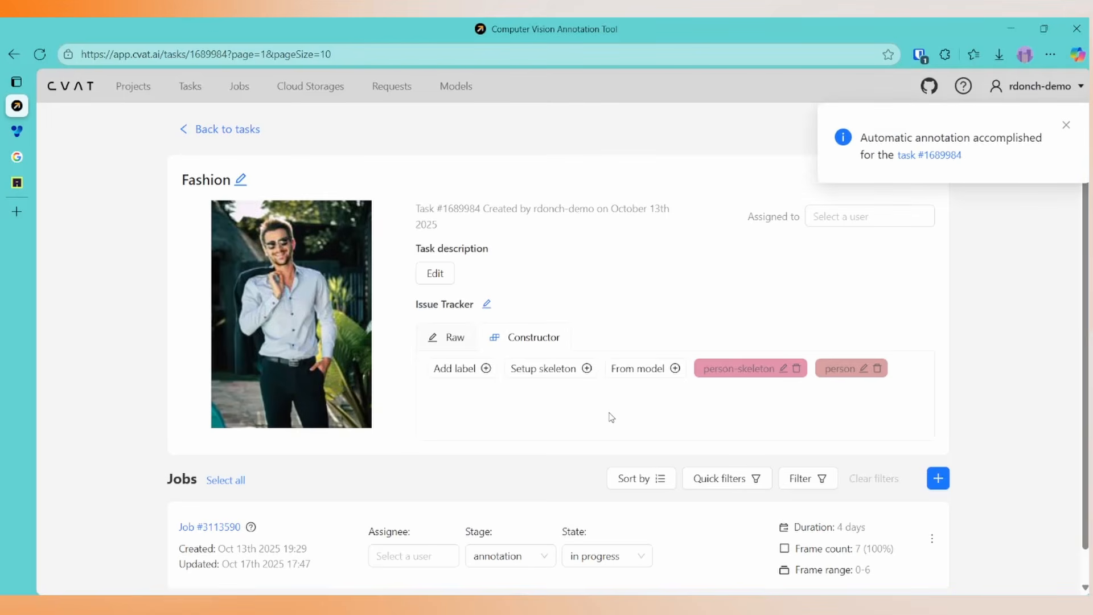
{"action": "left_click", "coordinate": [1067, 125]}
Reopen the Fashion job, examine the person boxes on frames 0 to 6, and return to the first frame.
{"action": "left_click", "coordinate": [224, 529]}
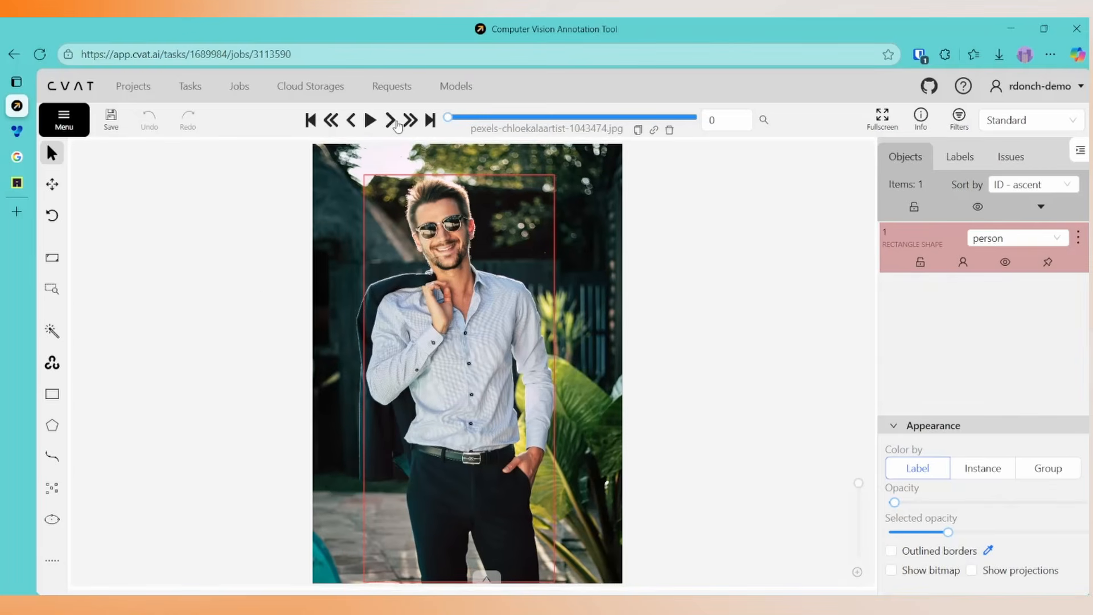
{"action": "left_click", "coordinate": [393, 122]}
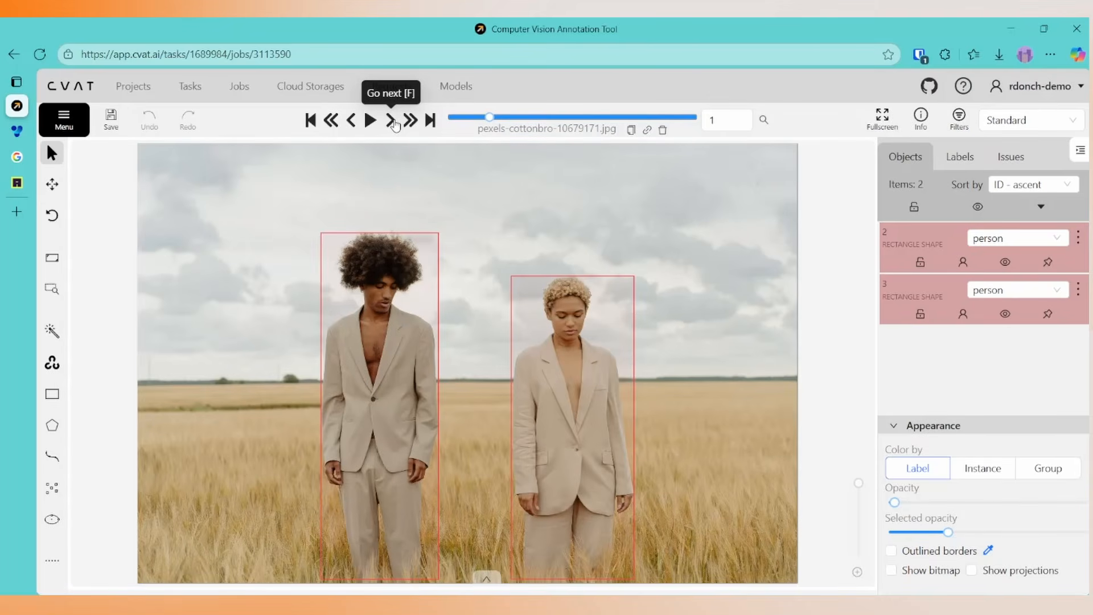
{"action": "left_click", "coordinate": [393, 122]}
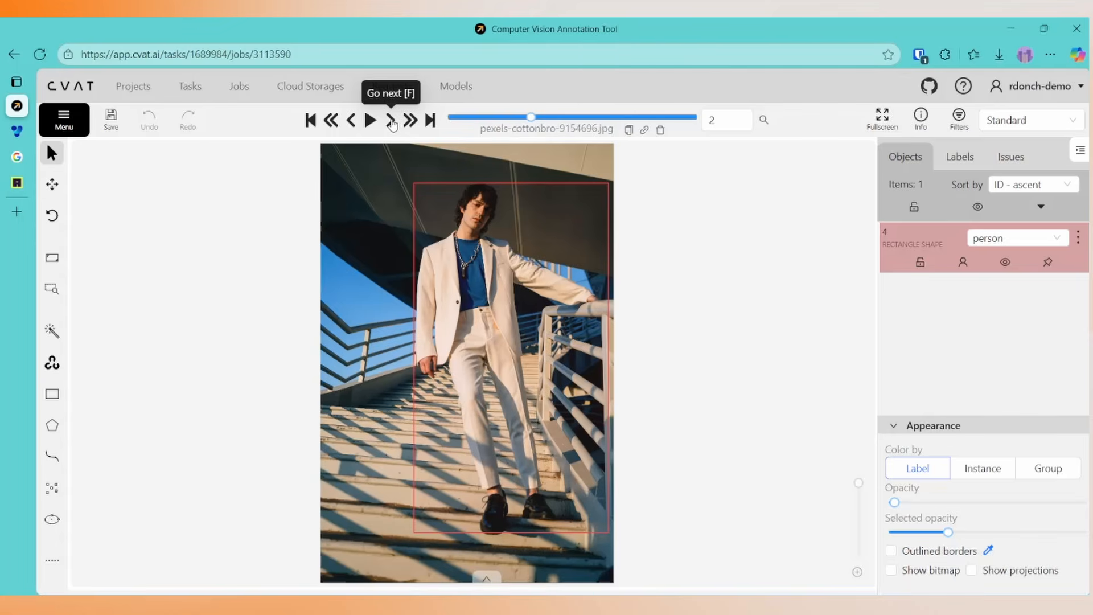
{"action": "left_click", "coordinate": [392, 123]}
{"action": "left_click", "coordinate": [392, 123]}
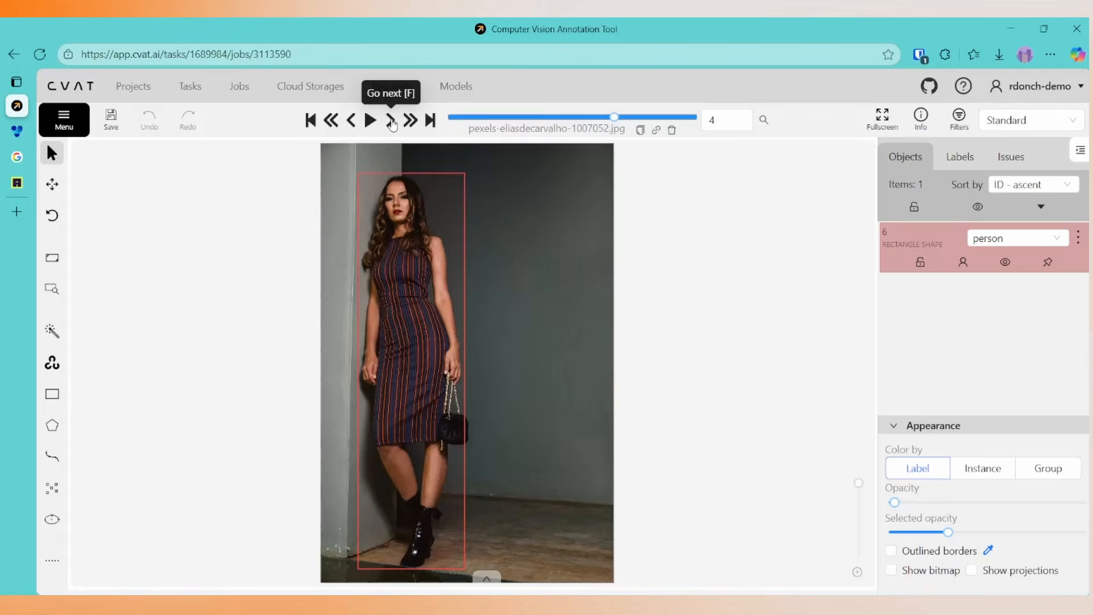
{"action": "left_click", "coordinate": [392, 123]}
{"action": "left_click", "coordinate": [392, 123]}
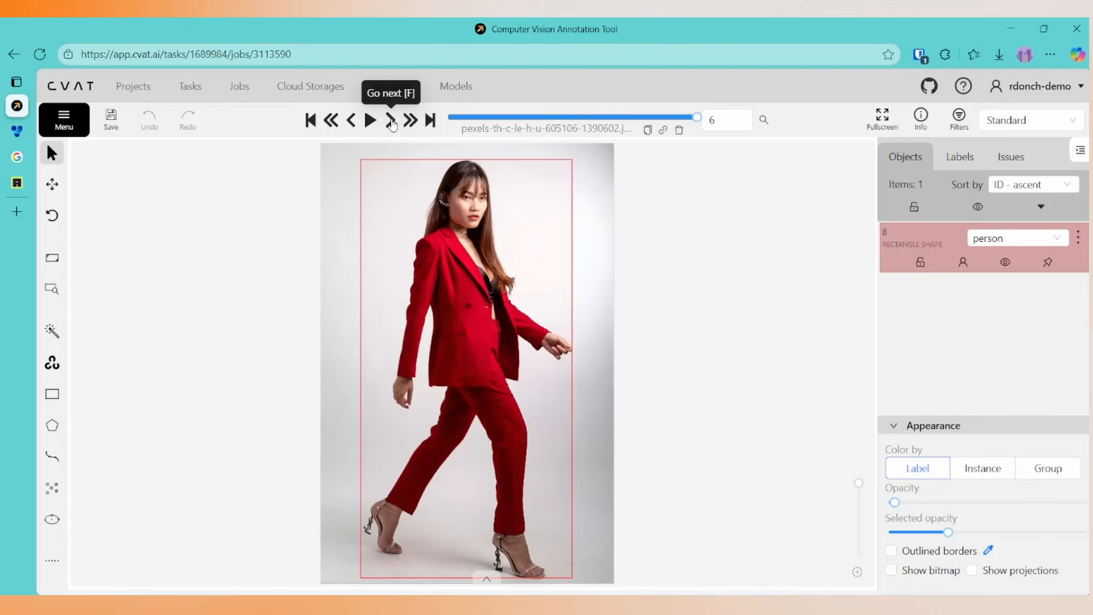
{"action": "left_click", "coordinate": [311, 120]}
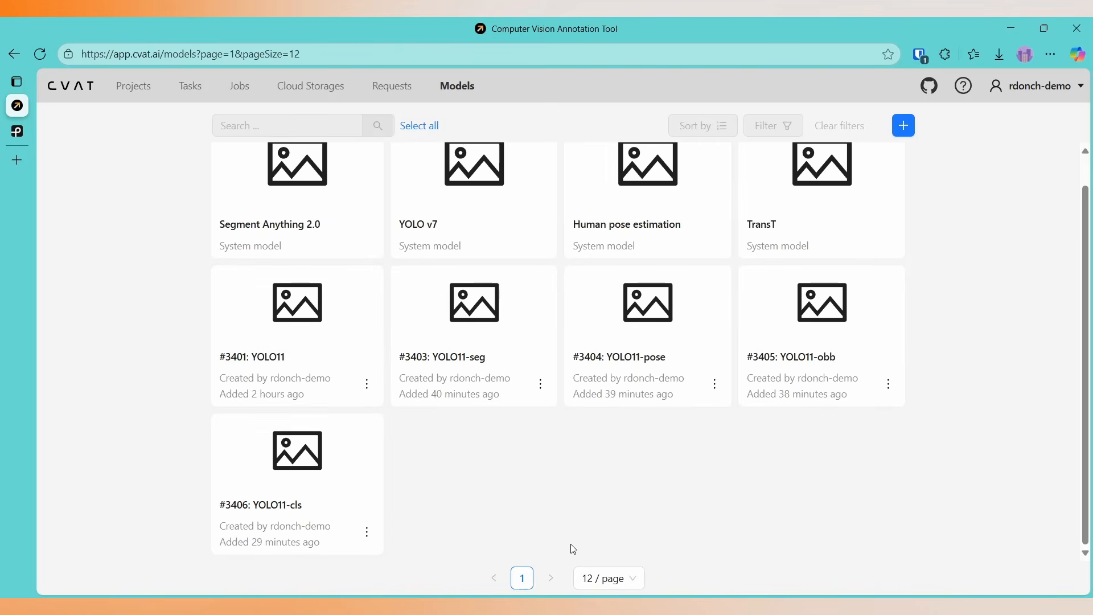
Open the annotation job of the Fashion task from the task list.
{"action": "left_click", "coordinate": [195, 88]}
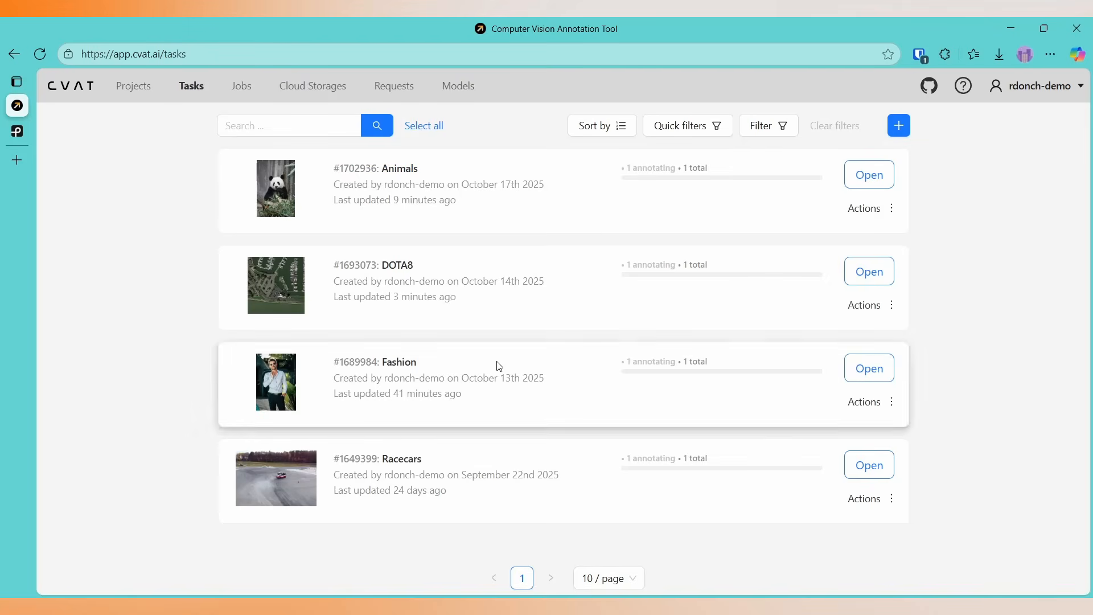
{"action": "left_click", "coordinate": [861, 376]}
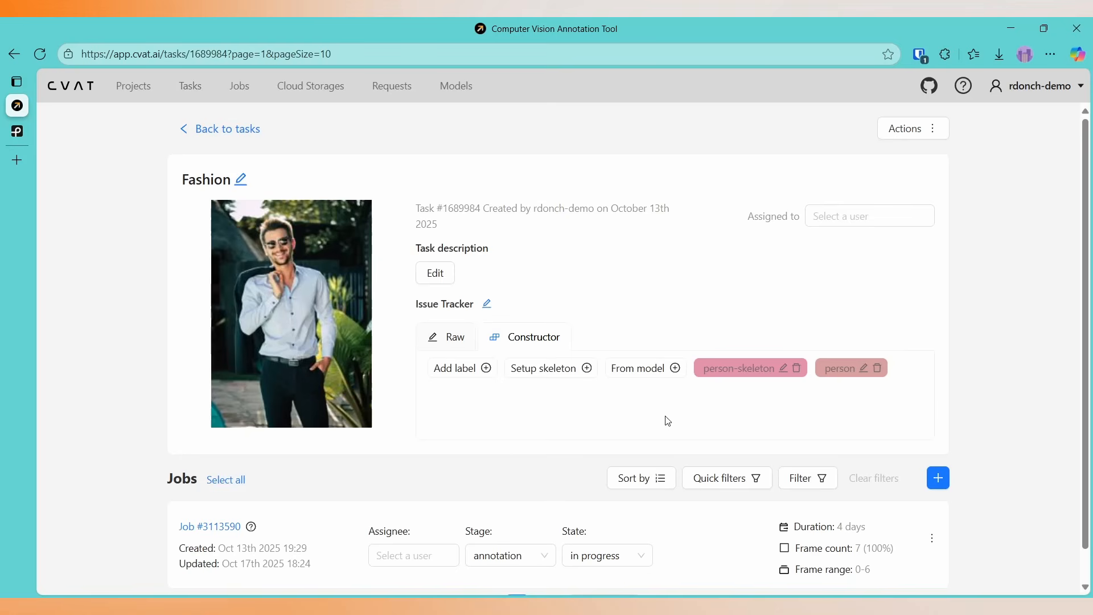
{"action": "left_click", "coordinate": [209, 528]}
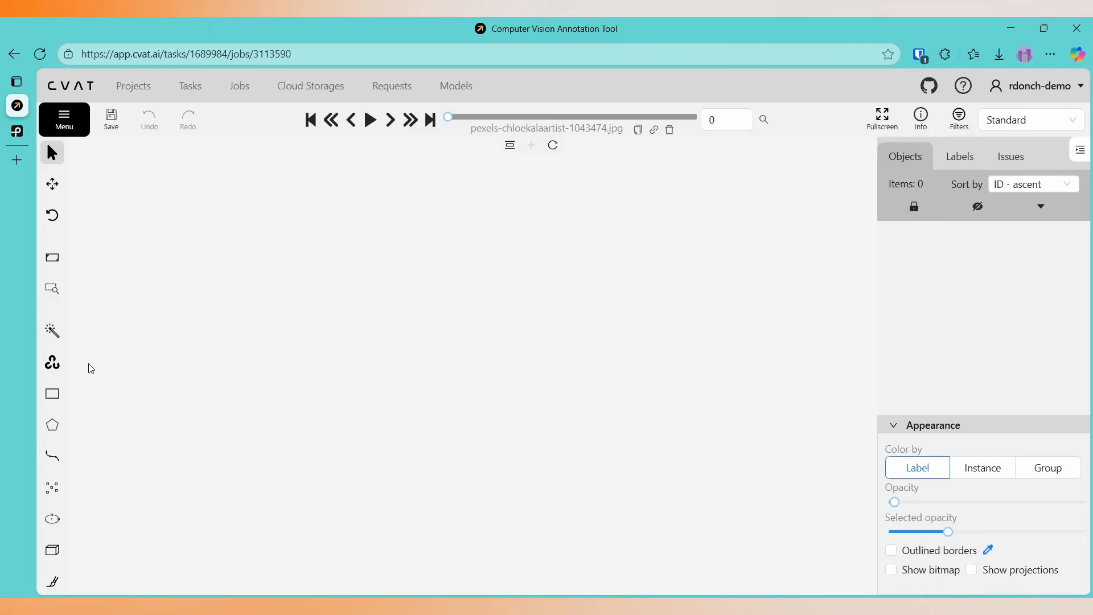
Annotate the first frame with the YOLO11-seg detector and delete the resulting person polygon.
{"action": "mouse_move", "coordinate": [53, 332]}
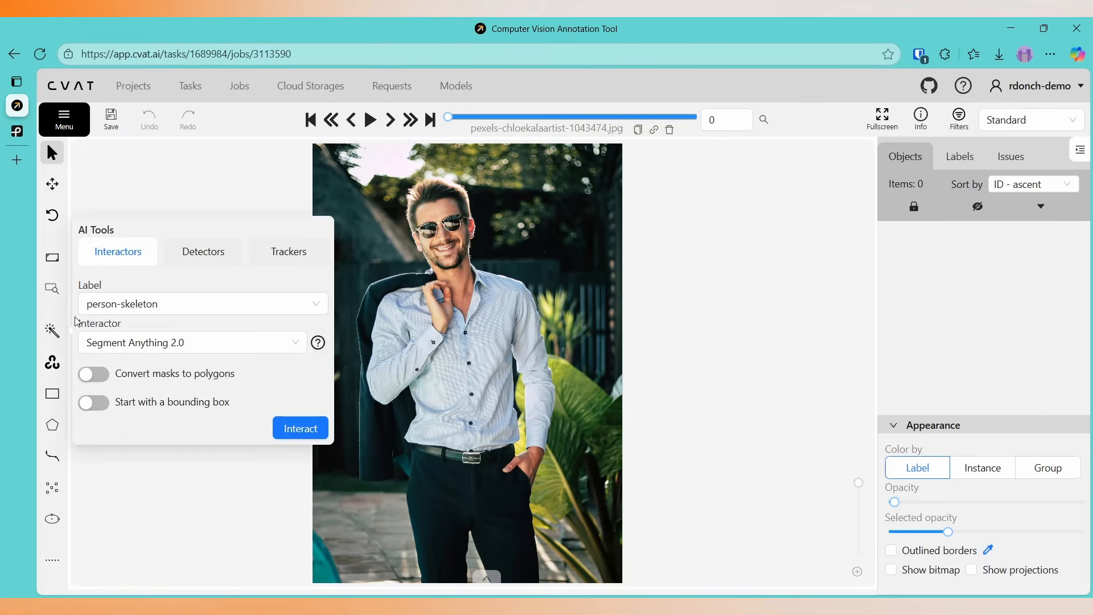
{"action": "left_click", "coordinate": [212, 261]}
{"action": "left_click", "coordinate": [207, 354]}
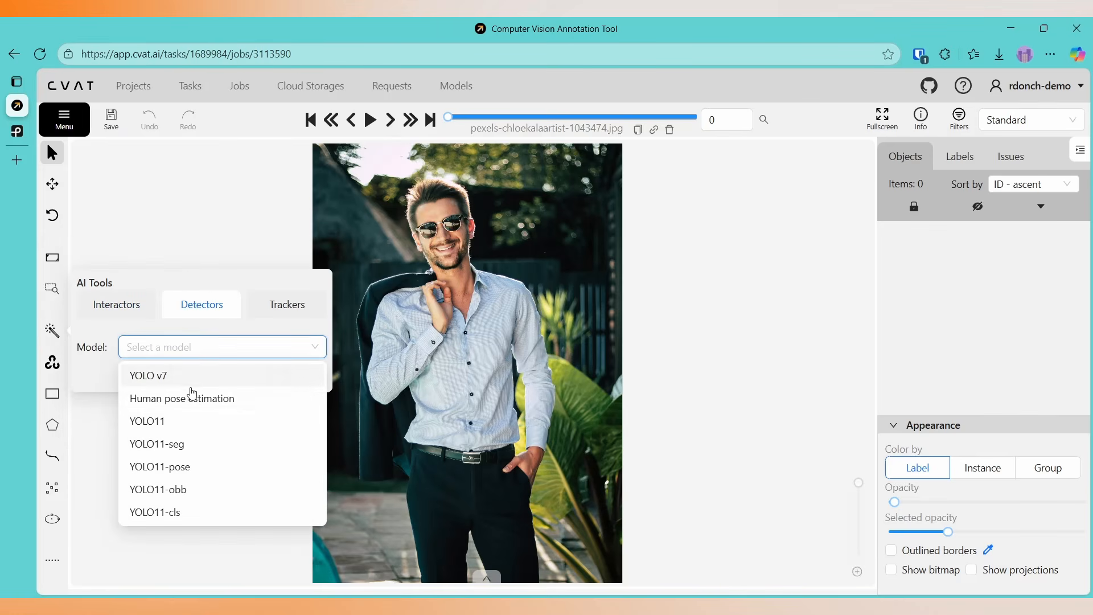
{"action": "left_click", "coordinate": [175, 445]}
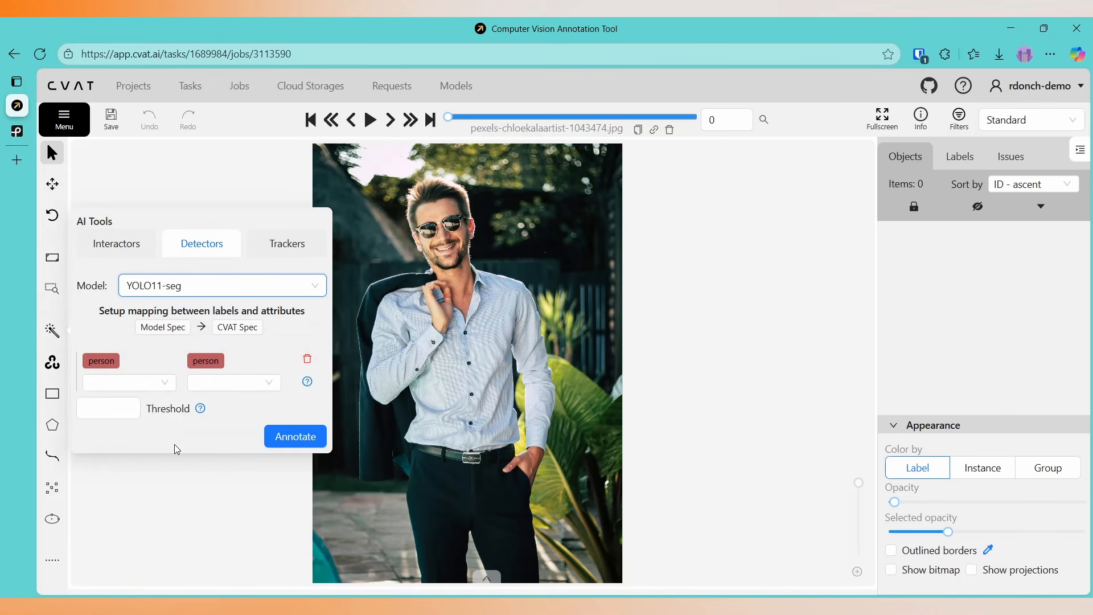
{"action": "left_click", "coordinate": [272, 429]}
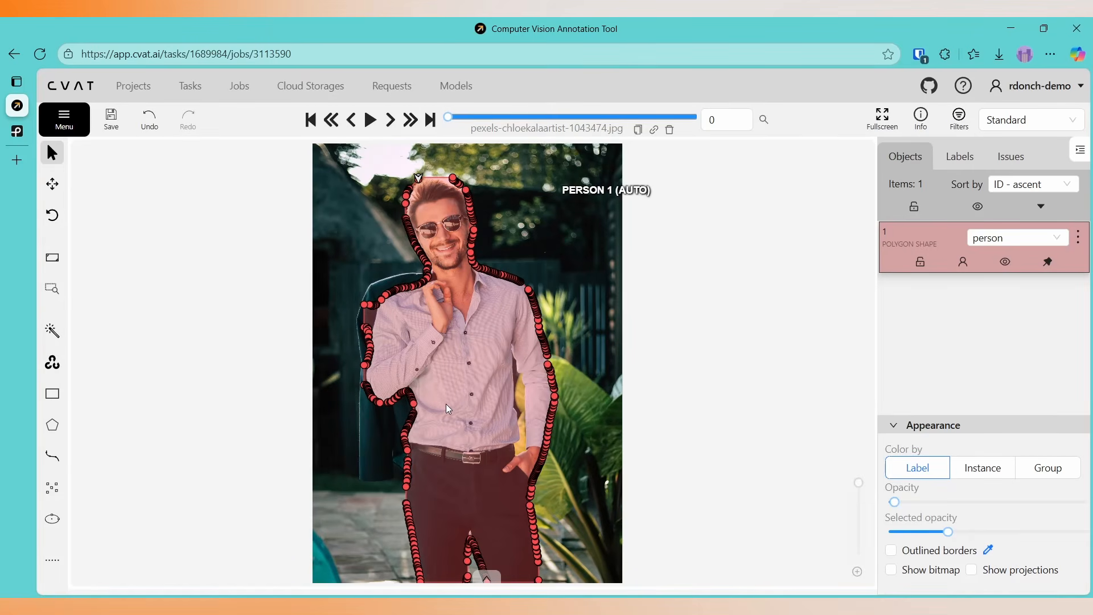
{"action": "left_click", "coordinate": [1080, 241]}
{"action": "left_click", "coordinate": [971, 422]}
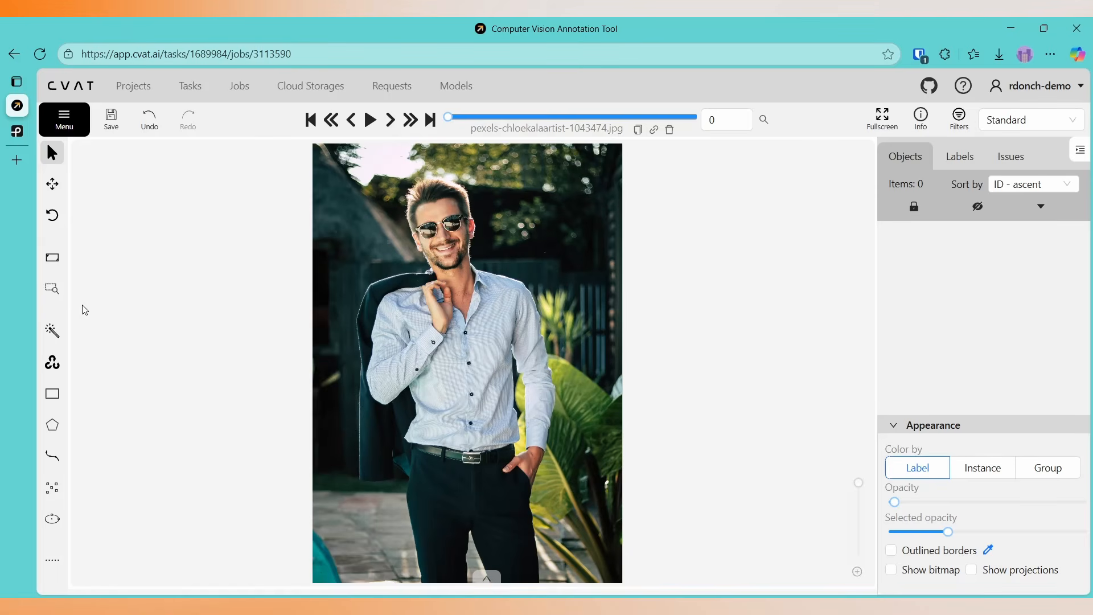
Annotate the first frame with the YOLO11-pose detector, mapping the model's person label to person-skeleton.
{"action": "mouse_move", "coordinate": [52, 330]}
{"action": "left_click", "coordinate": [195, 288]}
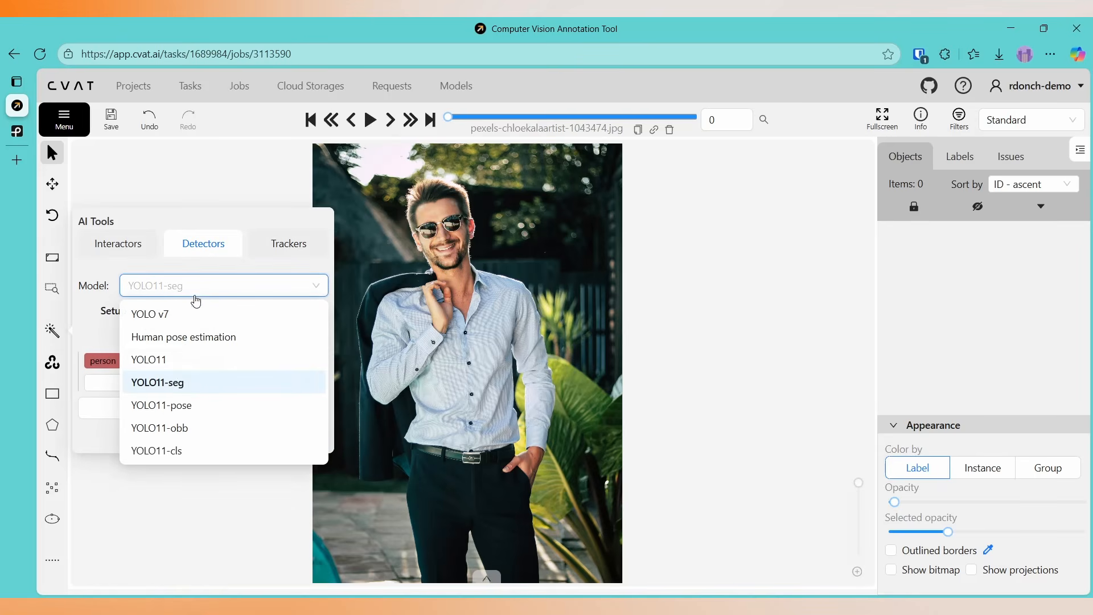
{"action": "left_click", "coordinate": [180, 407]}
{"action": "left_click", "coordinate": [158, 378]}
{"action": "left_click", "coordinate": [114, 397]}
{"action": "left_click", "coordinate": [228, 372]}
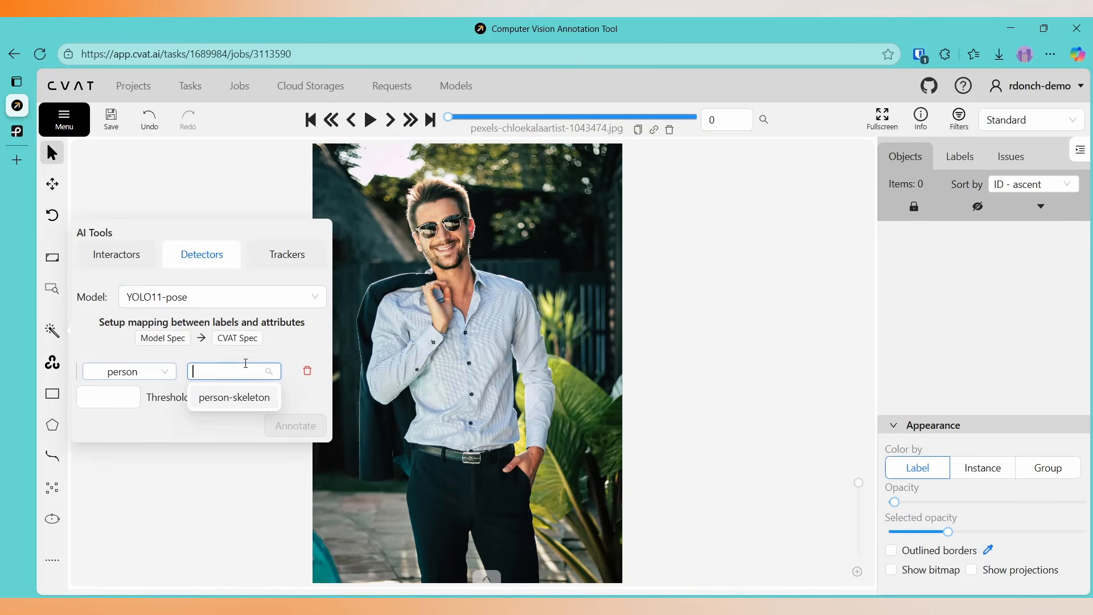
{"action": "left_click", "coordinate": [247, 397]}
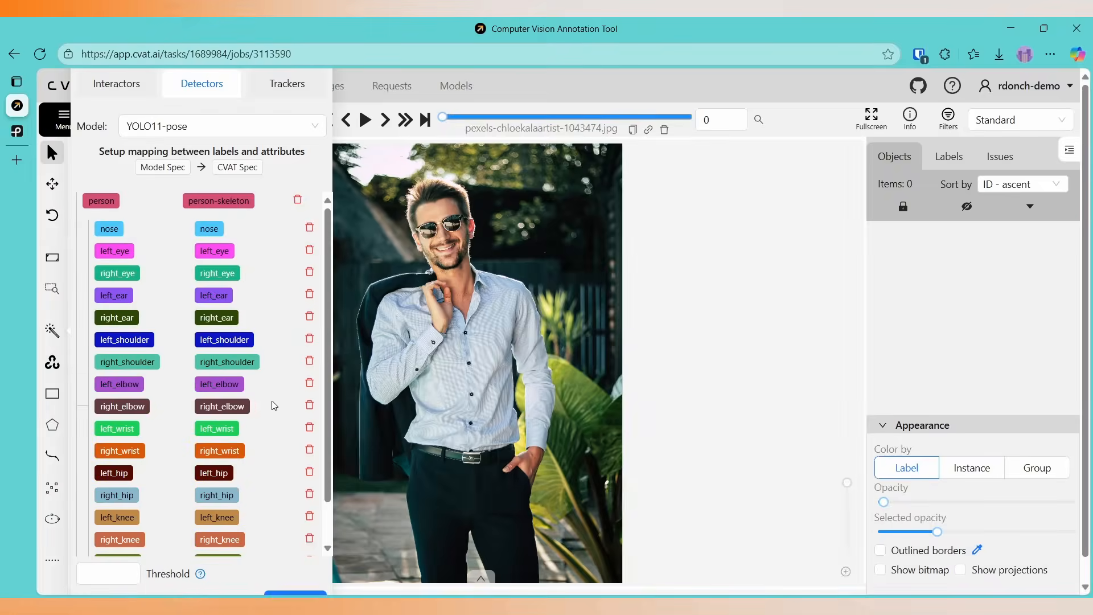
{"action": "left_click", "coordinate": [295, 595]}
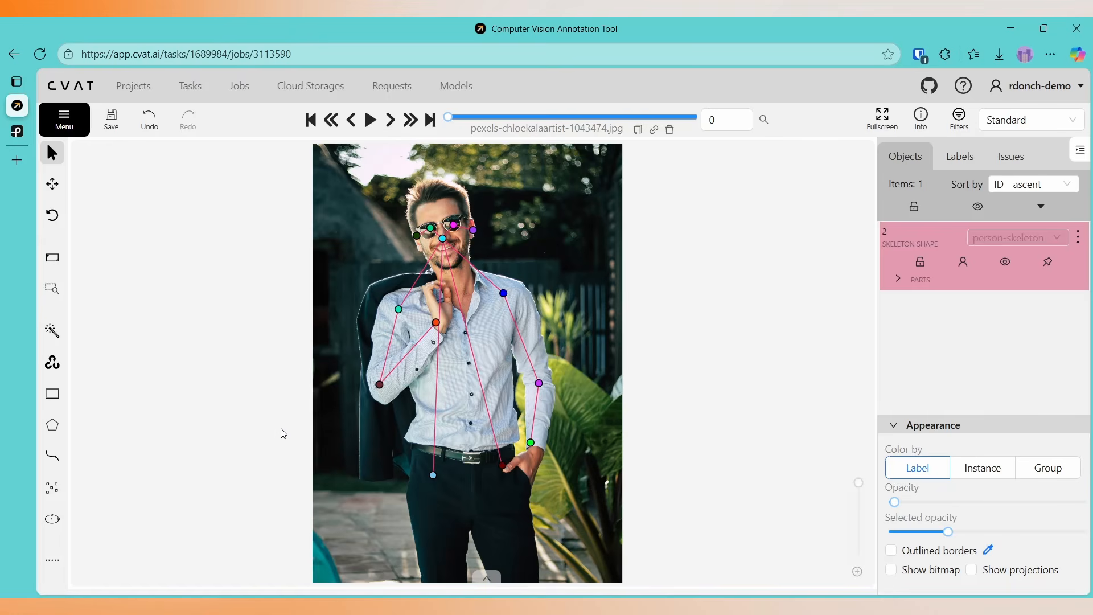
Leave the Fashion job and open the annotation job of the DOTA8 task.
{"action": "left_click", "coordinate": [184, 86]}
{"action": "left_click", "coordinate": [639, 139]}
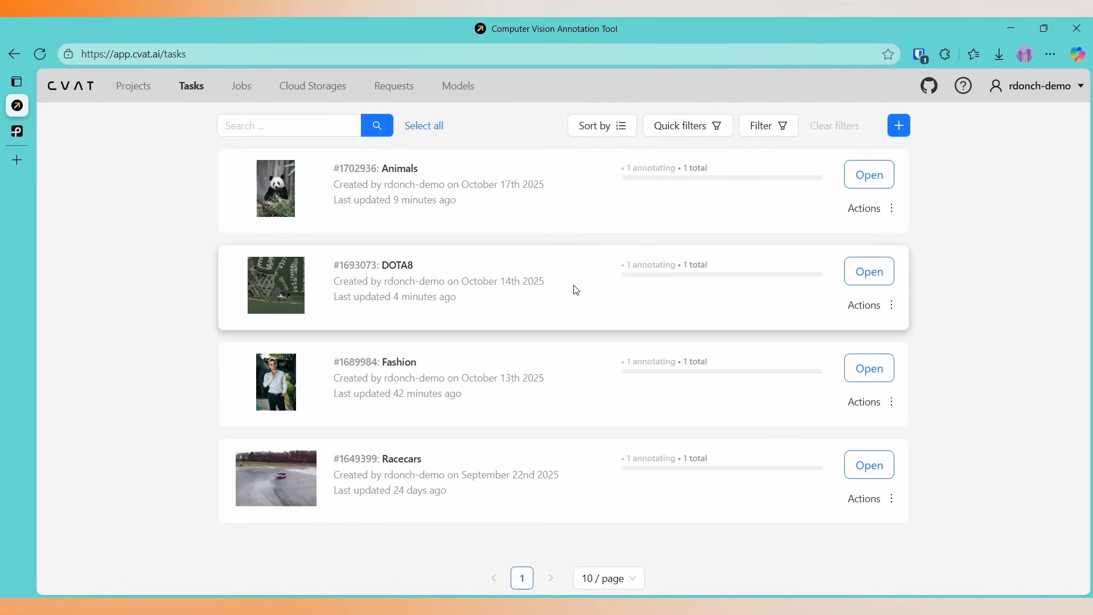
{"action": "left_click", "coordinate": [871, 273]}
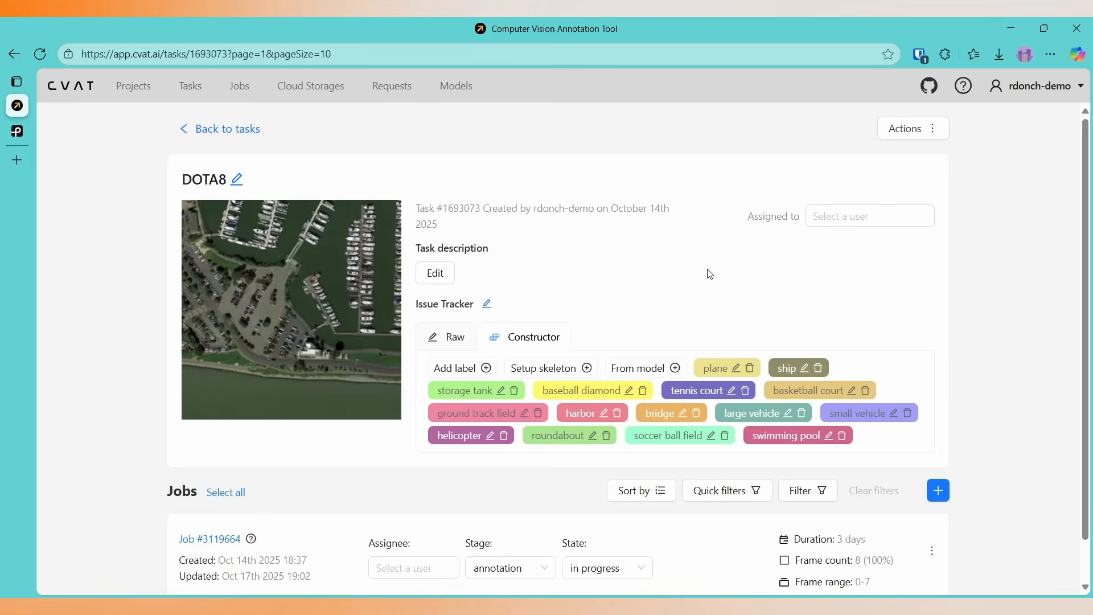
{"action": "left_click", "coordinate": [223, 541]}
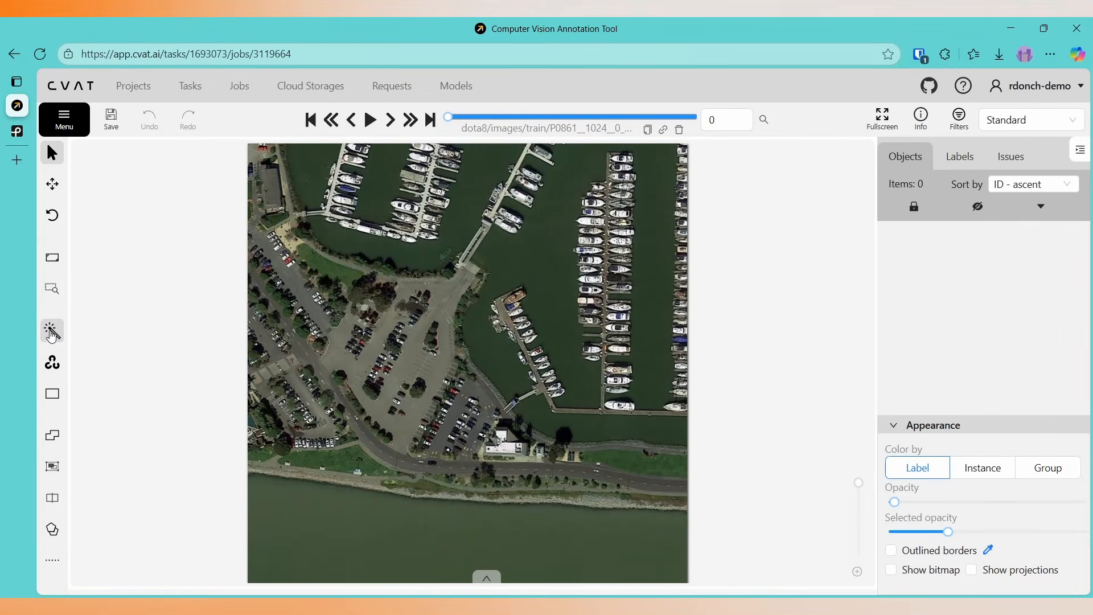
Annotate the first DOTA8 image with the YOLO11-obb detector, keeping the automatic label mapping.
{"action": "mouse_move", "coordinate": [51, 331]}
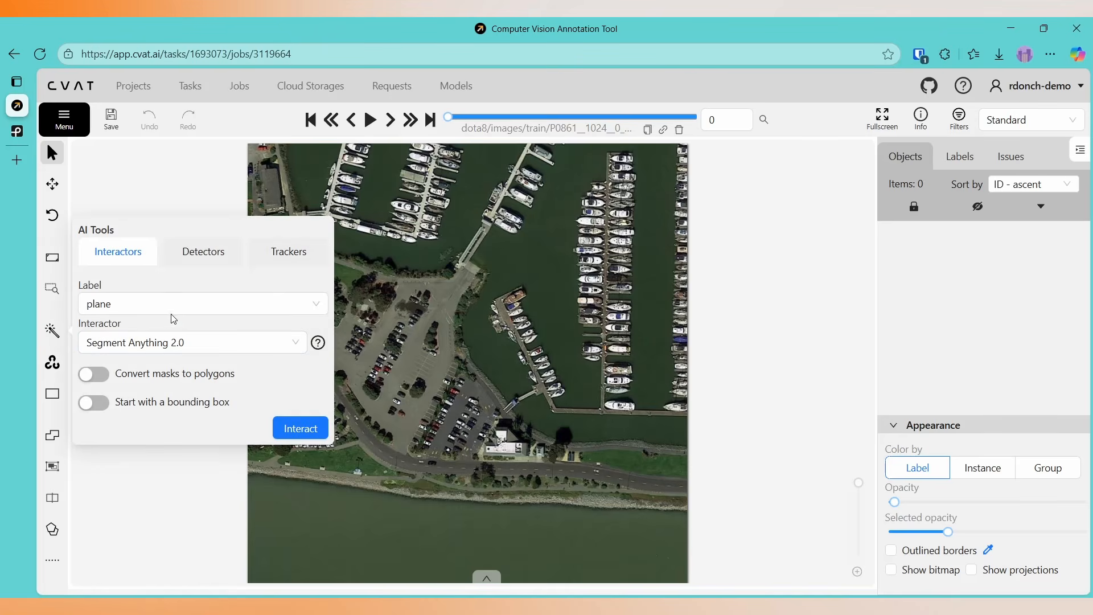
{"action": "left_click", "coordinate": [206, 253]}
{"action": "left_click", "coordinate": [193, 343]}
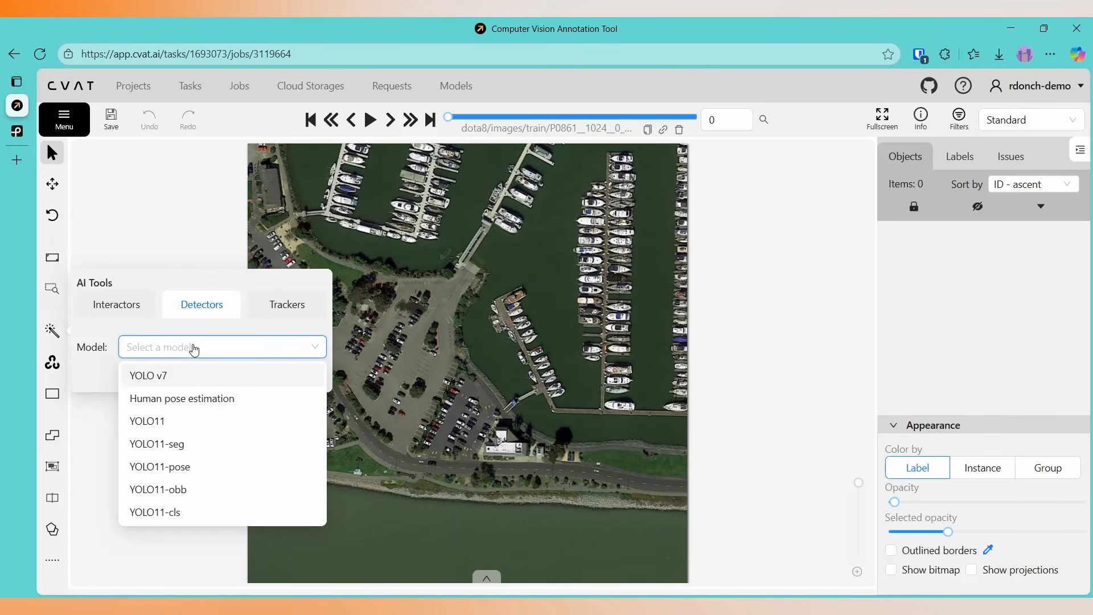
{"action": "left_click", "coordinate": [182, 490]}
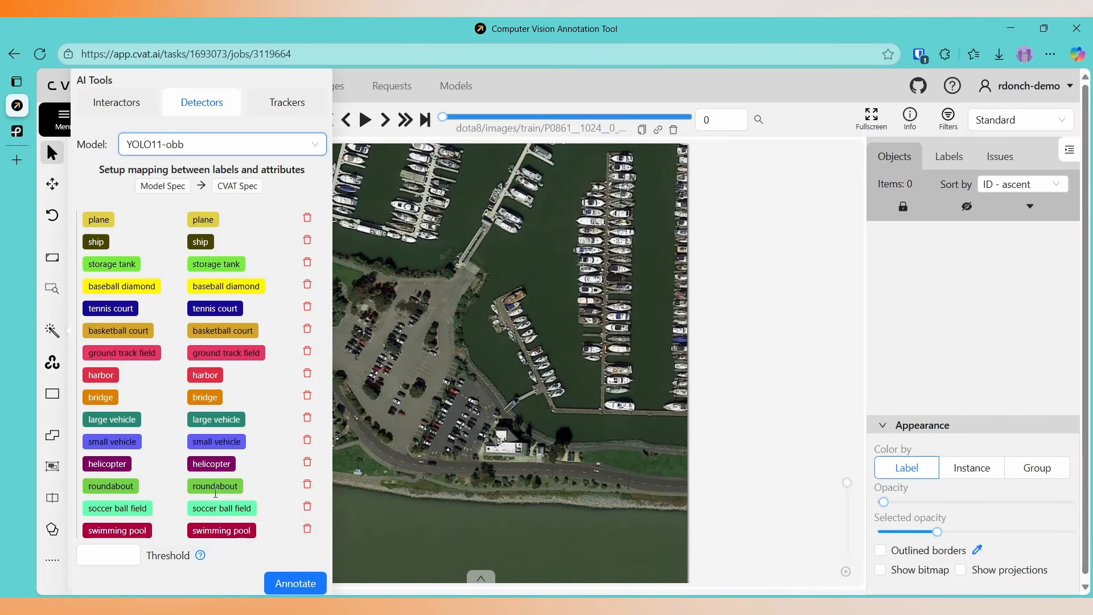
{"action": "left_click", "coordinate": [293, 582]}
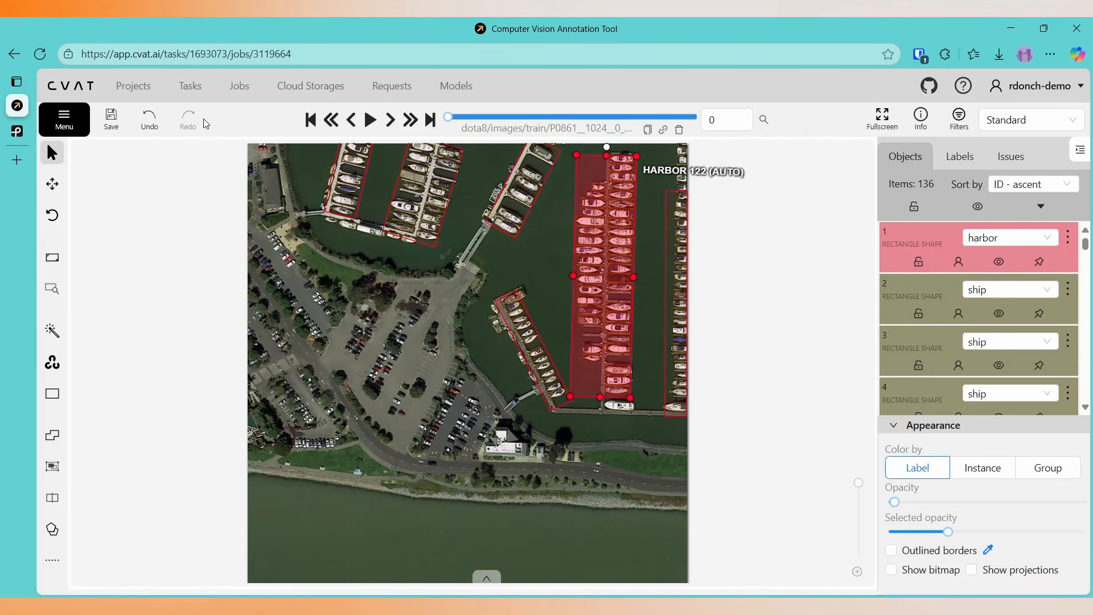
Leave the DOTA8 job without saving its changes and open the annotation job of the Animals task.
{"action": "left_click", "coordinate": [190, 90]}
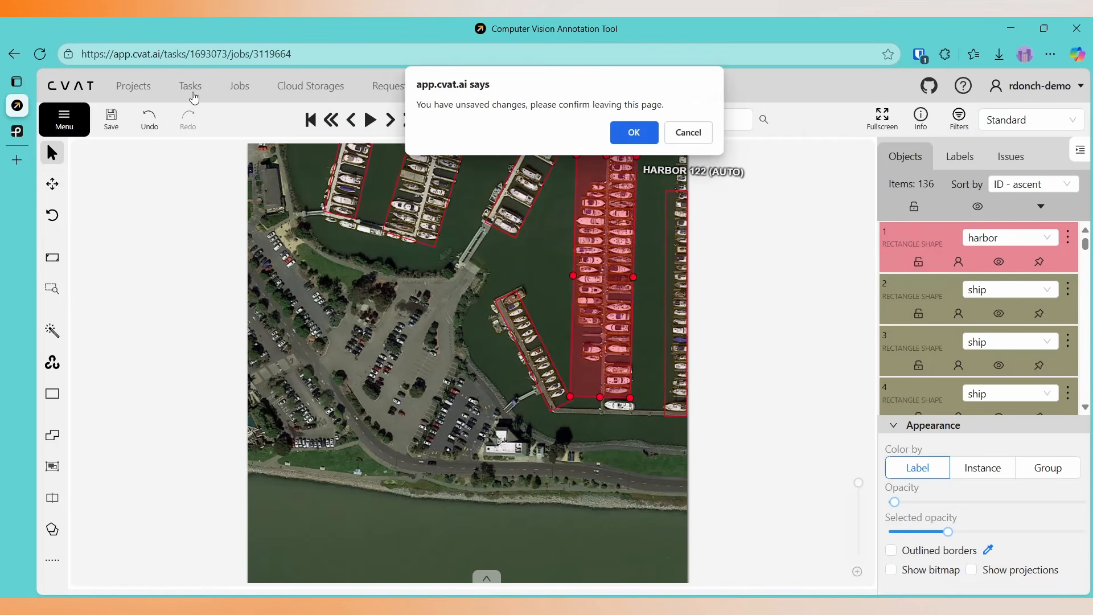
{"action": "left_click", "coordinate": [635, 134]}
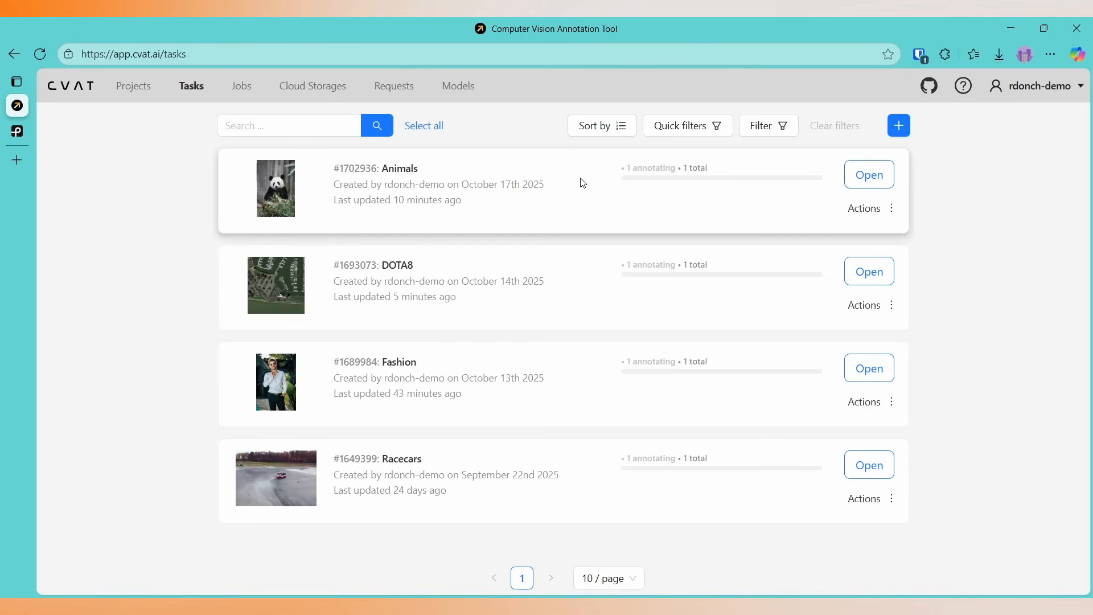
{"action": "left_click", "coordinate": [871, 175]}
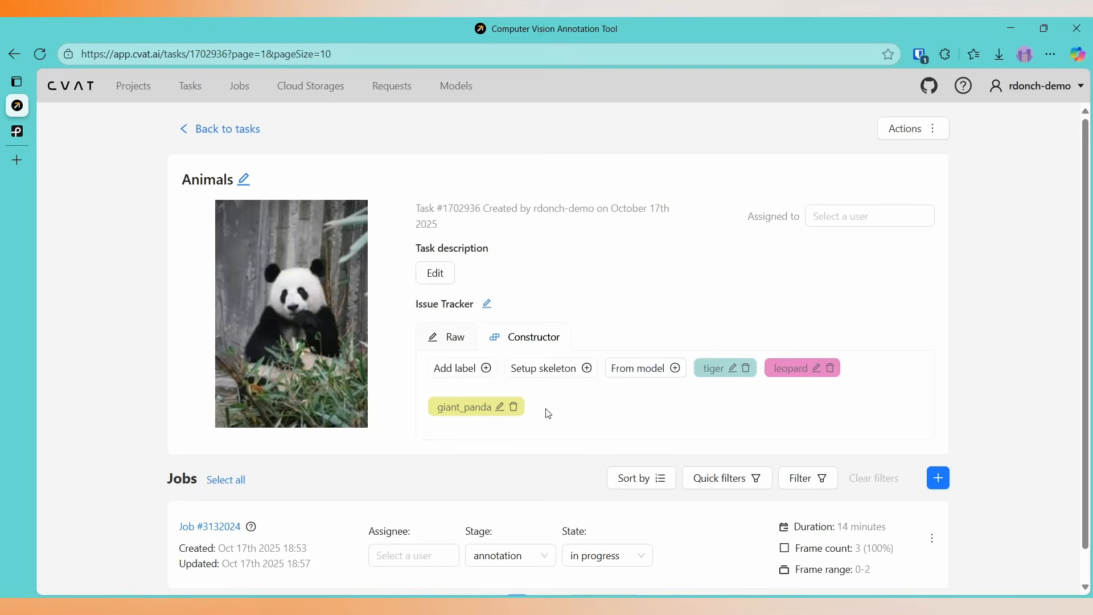
{"action": "left_click", "coordinate": [225, 527]}
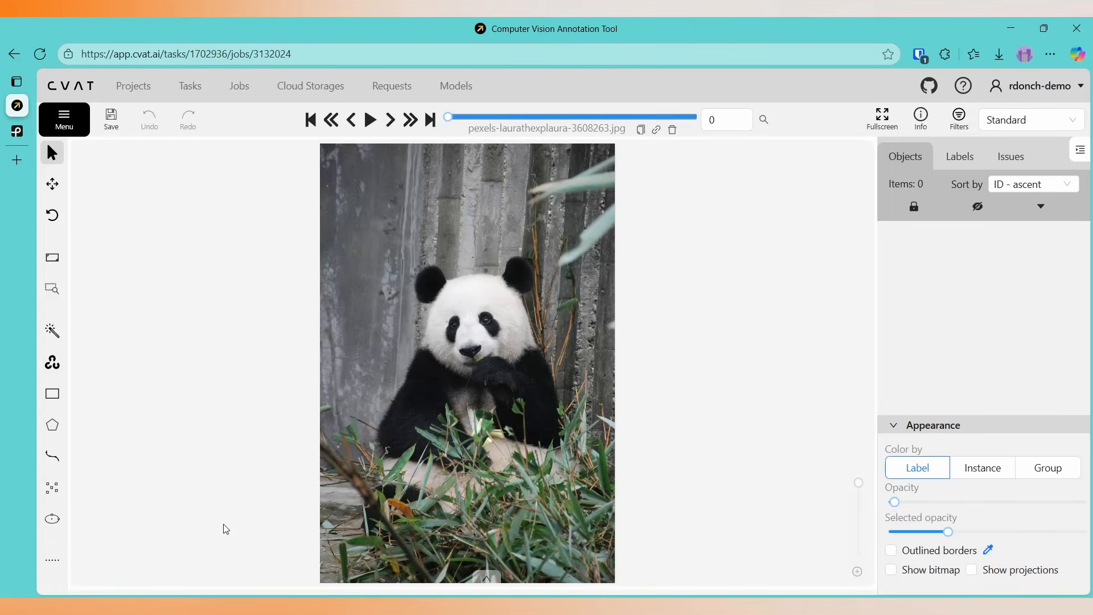
Annotate the first Animals image, the panda, with the YOLO11-cls detector, keeping the automatic label mapping.
{"action": "mouse_move", "coordinate": [52, 330]}
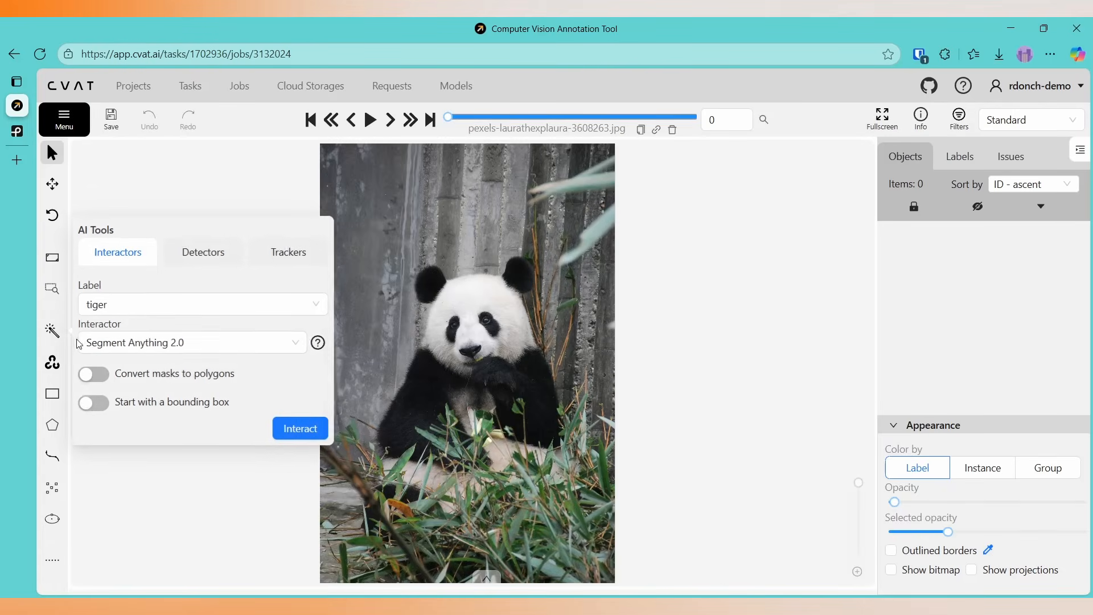
{"action": "left_click", "coordinate": [199, 258]}
{"action": "left_click", "coordinate": [161, 348]}
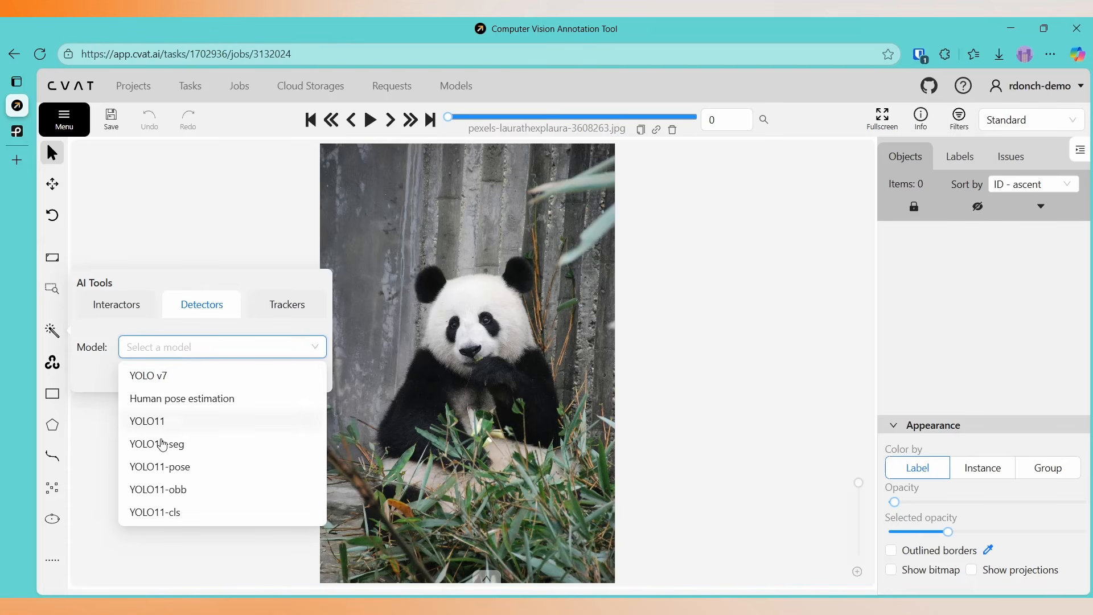
{"action": "left_click", "coordinate": [169, 515]}
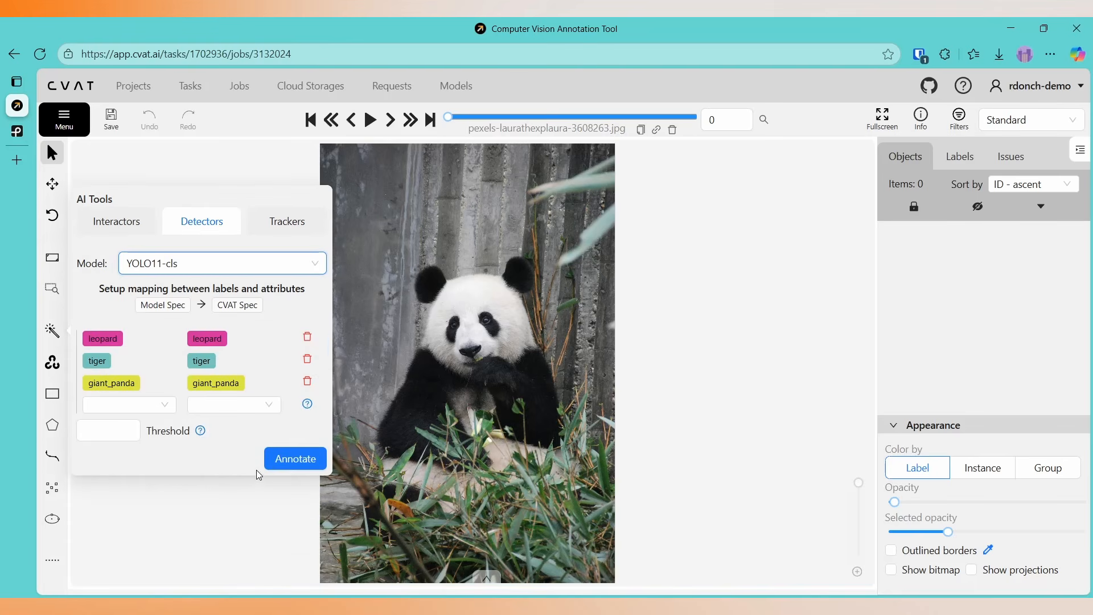
{"action": "left_click", "coordinate": [302, 457]}
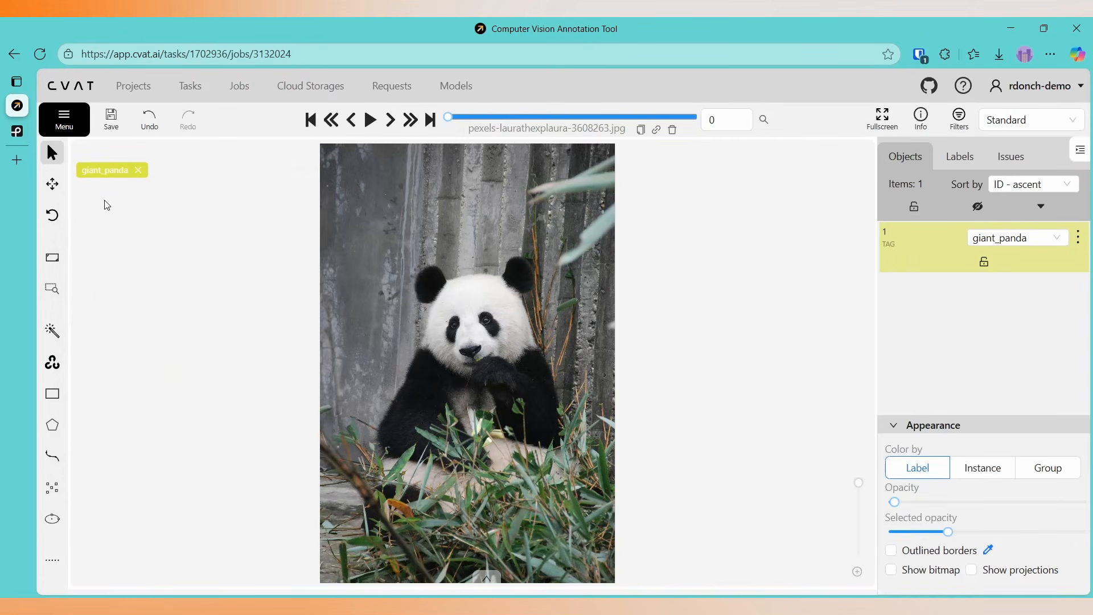
Go to the next image, the leopard, and annotate it with the YOLO11-cls detector using the same label mapping.
{"action": "left_click", "coordinate": [387, 127]}
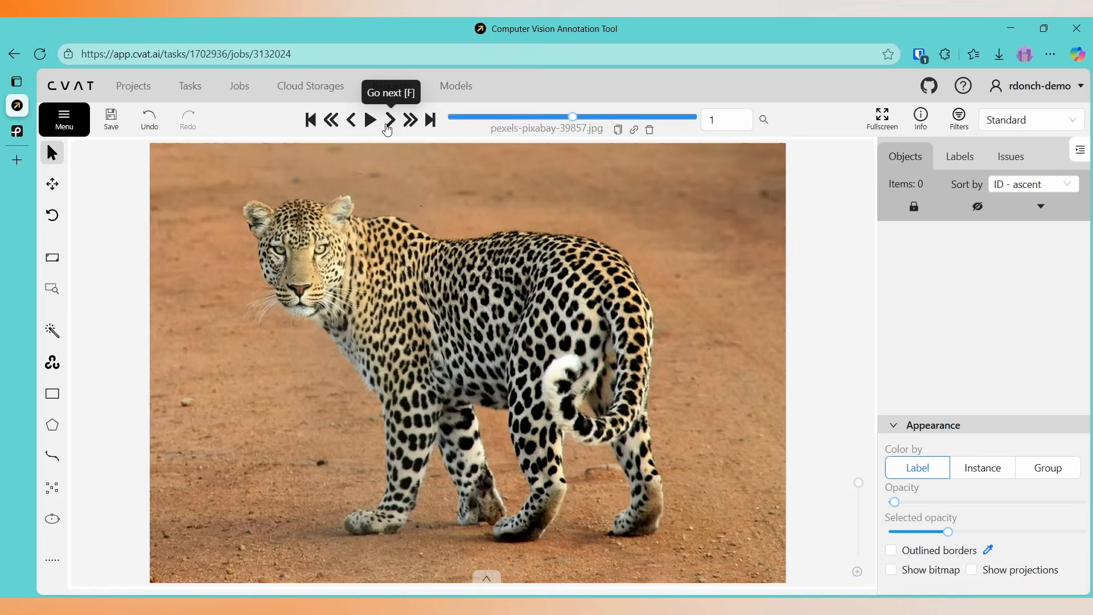
{"action": "mouse_move", "coordinate": [52, 333]}
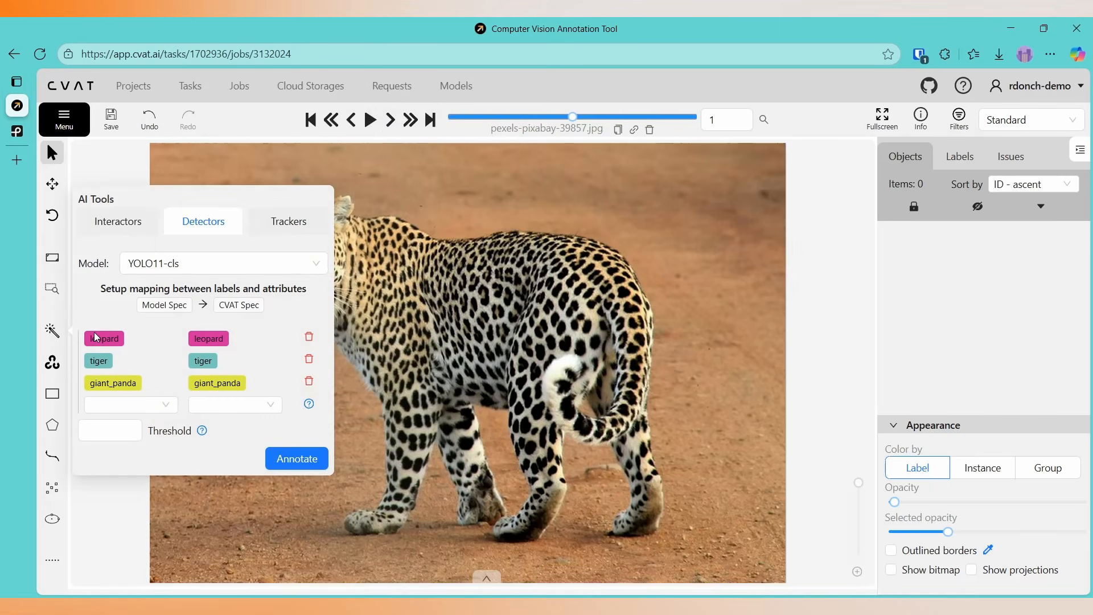
{"action": "left_click", "coordinate": [287, 464]}
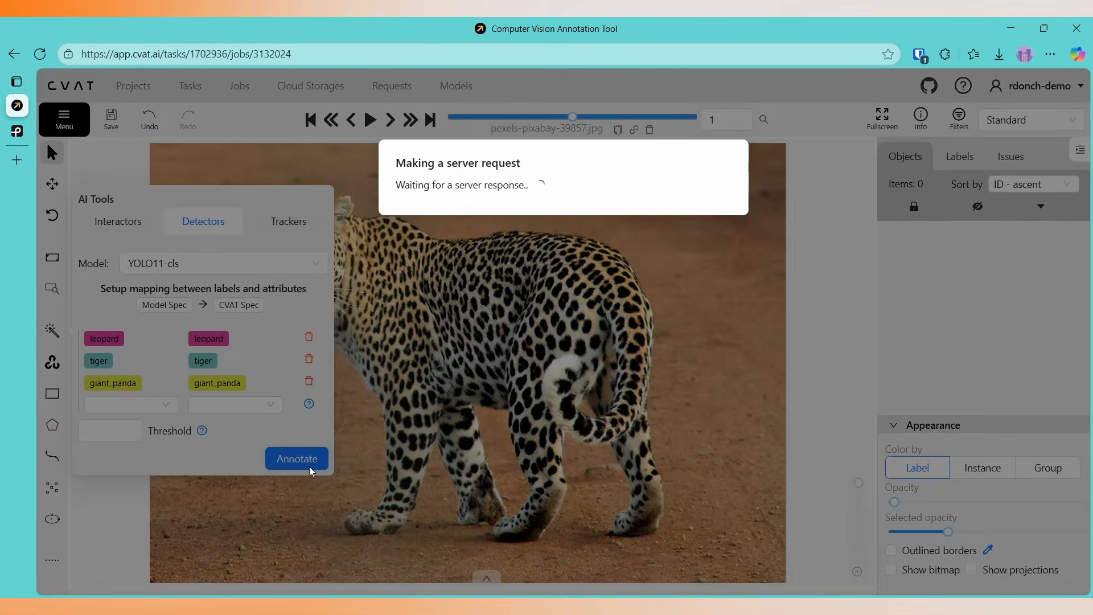